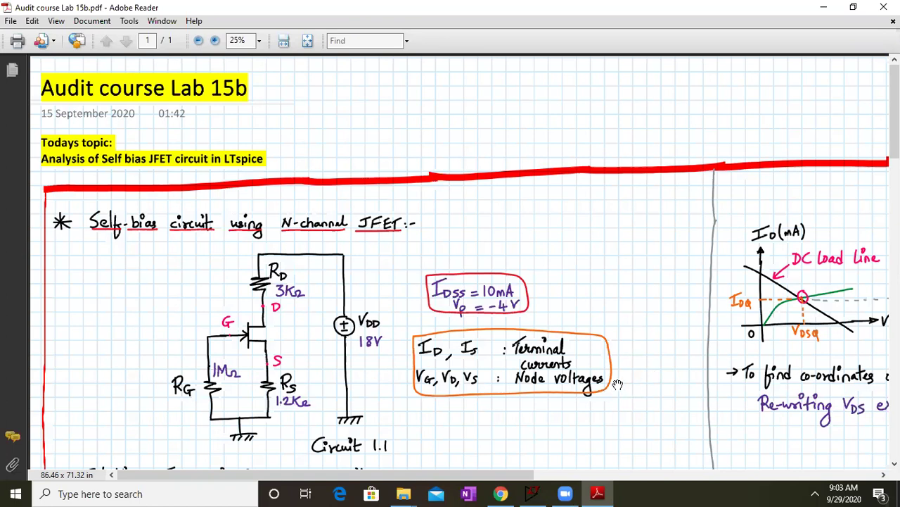
Move the lab-notes page up until the Solution line under Circuit 1.1 is visible
{"action": "left_click_drag", "start_coordinate": [558, 426], "coordinate": [550, 360]}
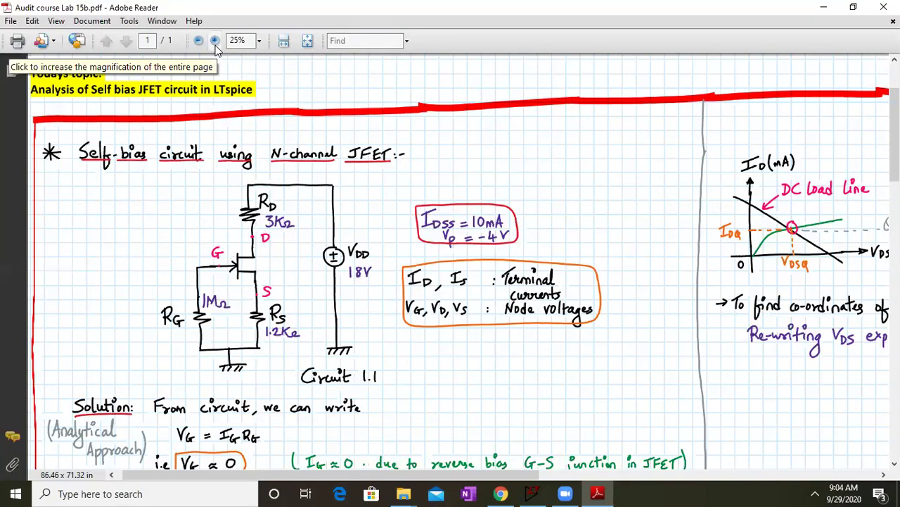
Set the PDF magnification to 30%
{"action": "left_click", "coordinate": [254, 40]}
{"action": "type", "text": "30"}
{"action": "key", "text": "Return"}
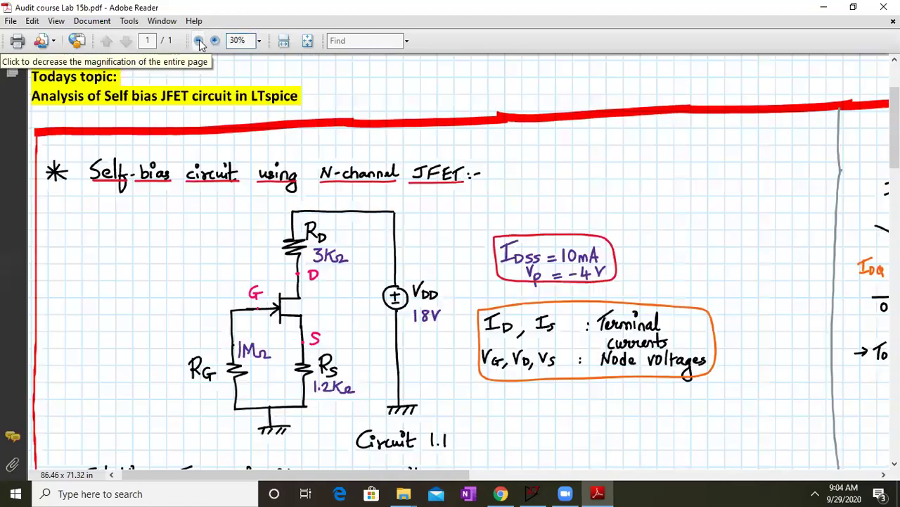
Pan through the solution to show the VS, VGS and drain-current equation (2)
{"action": "left_click_drag", "start_coordinate": [567, 362], "coordinate": [529, 159]}
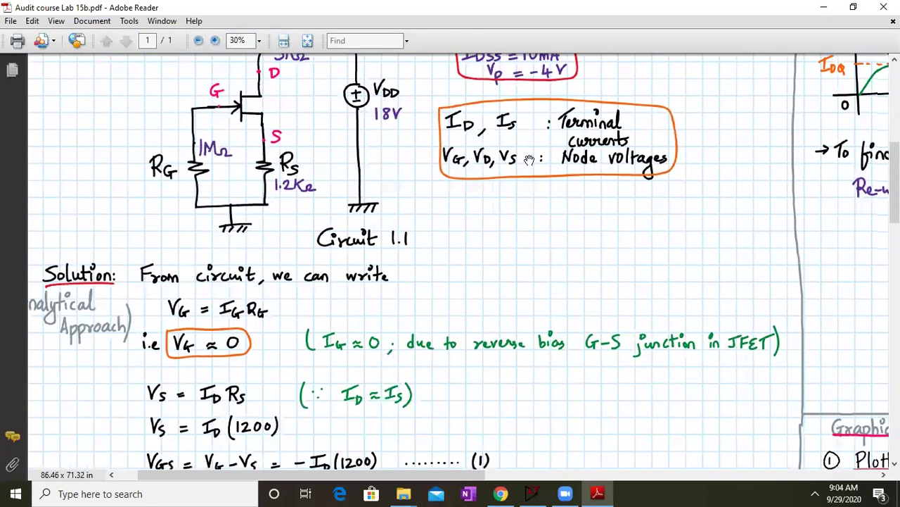
{"action": "left_click_drag", "start_coordinate": [439, 251], "coordinate": [446, 311]}
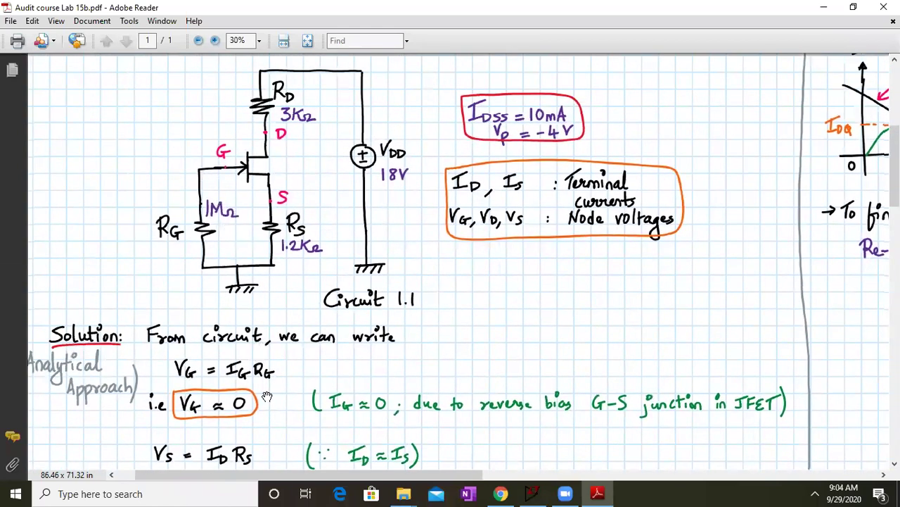
{"action": "left_click_drag", "start_coordinate": [410, 365], "coordinate": [394, 261]}
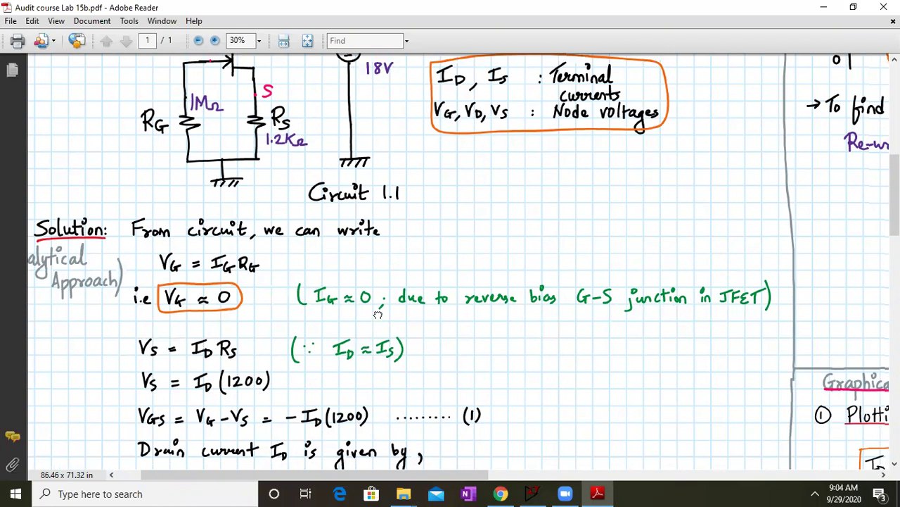
{"action": "scroll", "coordinate": [378, 314], "scroll_direction": "down", "scroll_amount": 1}
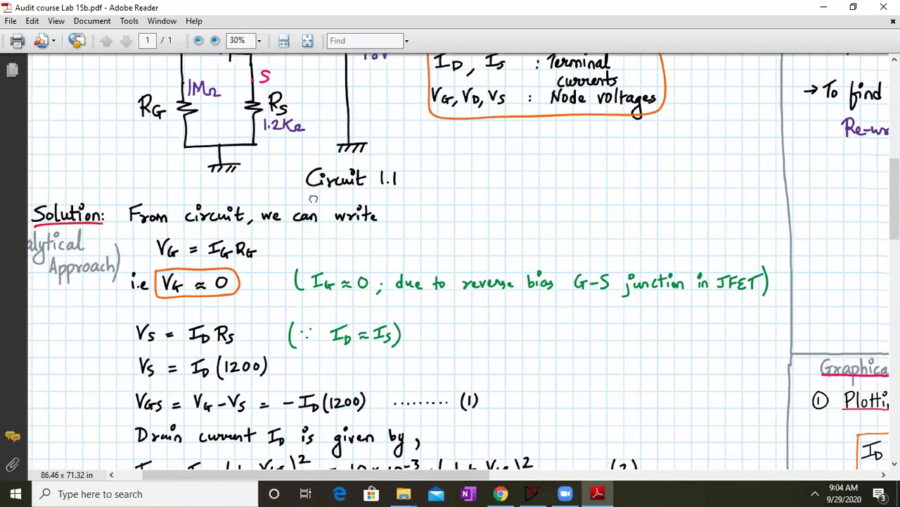
{"action": "left_click_drag", "start_coordinate": [313, 199], "coordinate": [308, 246]}
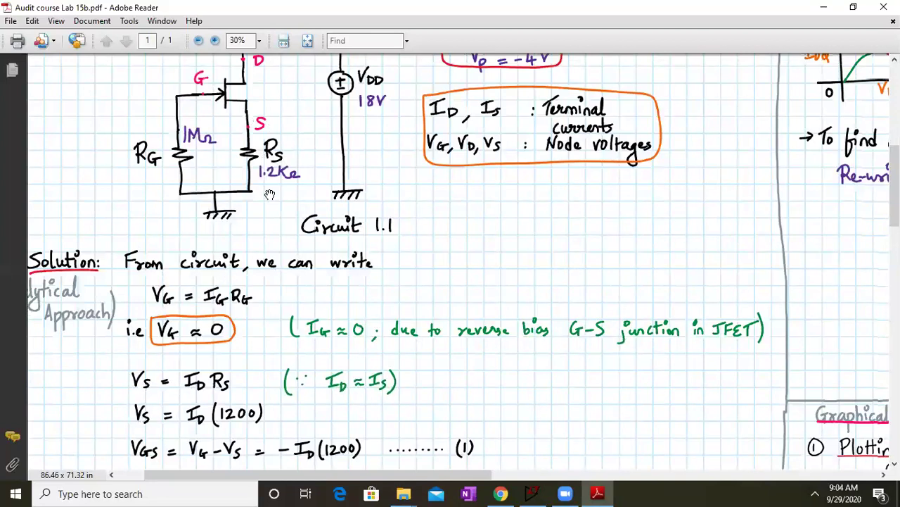
{"action": "left_click_drag", "start_coordinate": [387, 112], "coordinate": [383, 177]}
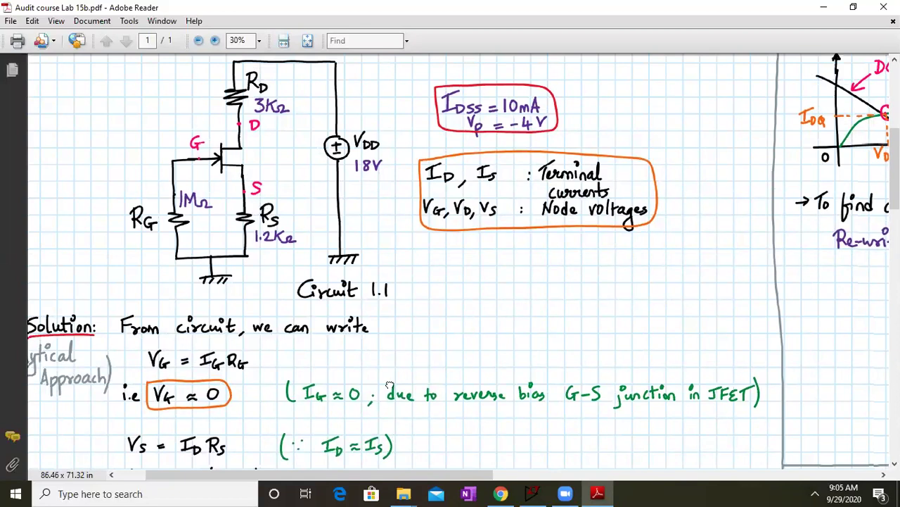
{"action": "left_click_drag", "start_coordinate": [390, 386], "coordinate": [378, 285]}
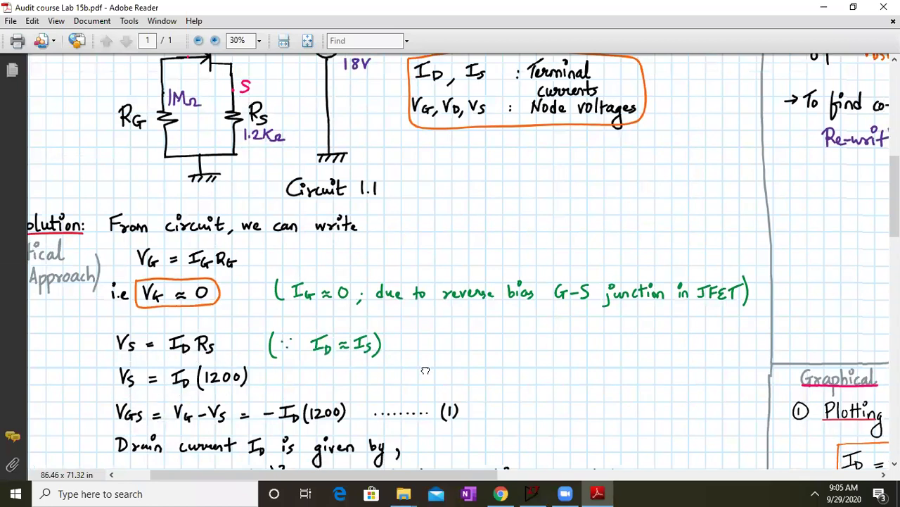
{"action": "left_click_drag", "start_coordinate": [425, 369], "coordinate": [422, 296]}
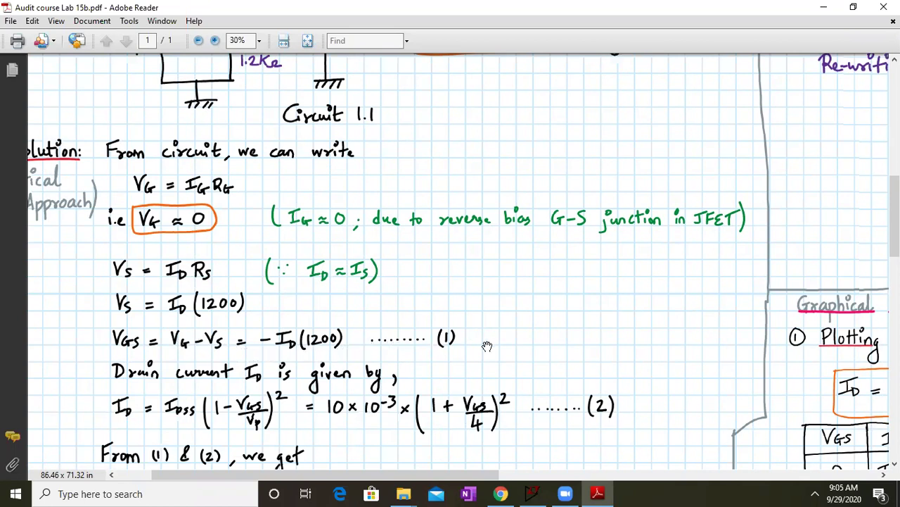
Pan to the quadratic 0.75VGS² + 7VGS + 12 = 0 and its roots −2.2629 V and −7.07 V
{"action": "left_click_drag", "start_coordinate": [500, 348], "coordinate": [502, 182]}
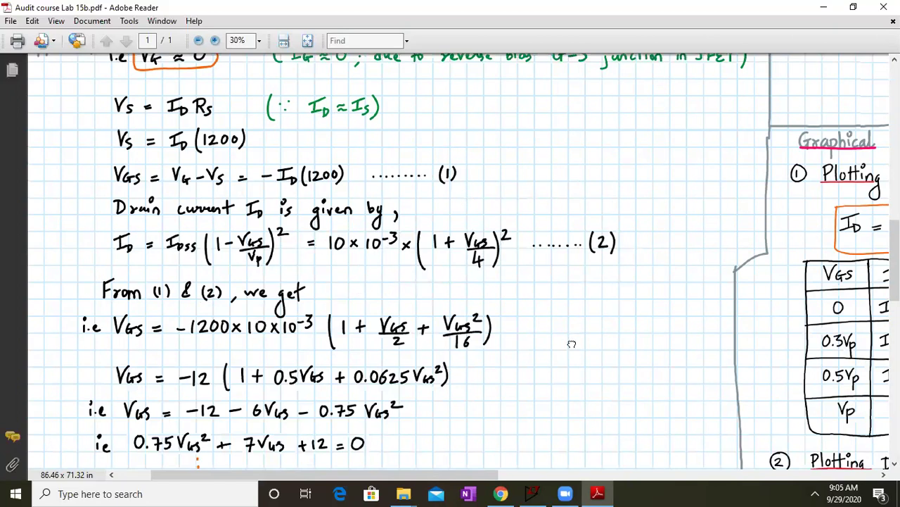
{"action": "left_click_drag", "start_coordinate": [572, 344], "coordinate": [571, 310]}
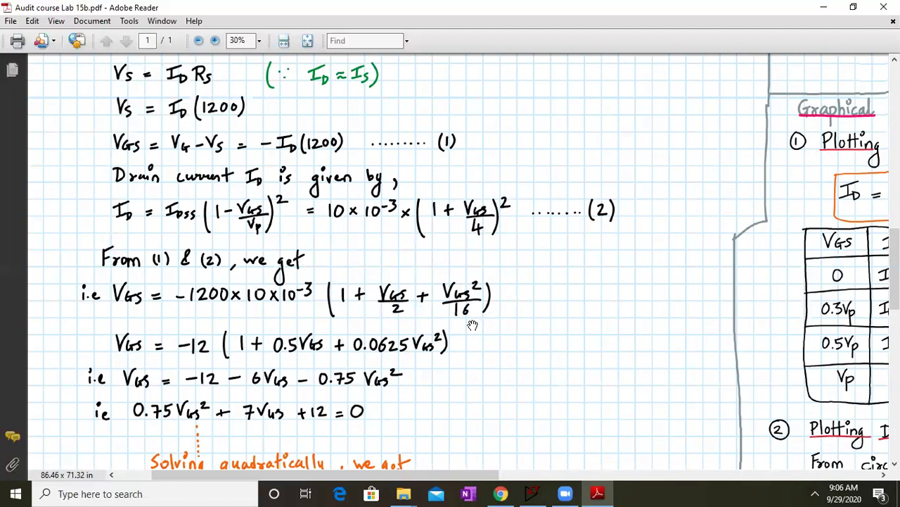
{"action": "scroll", "coordinate": [475, 329], "scroll_direction": "down", "scroll_amount": 3}
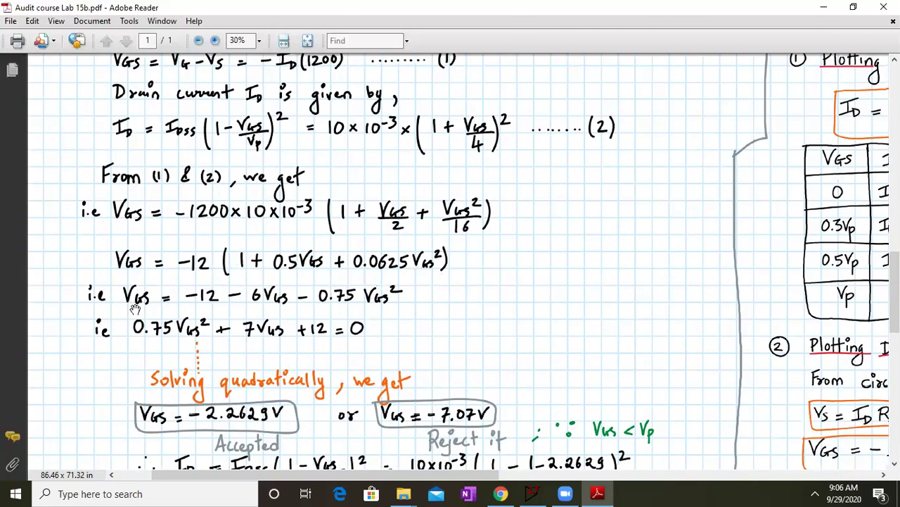
{"action": "left_click_drag", "start_coordinate": [446, 315], "coordinate": [447, 273]}
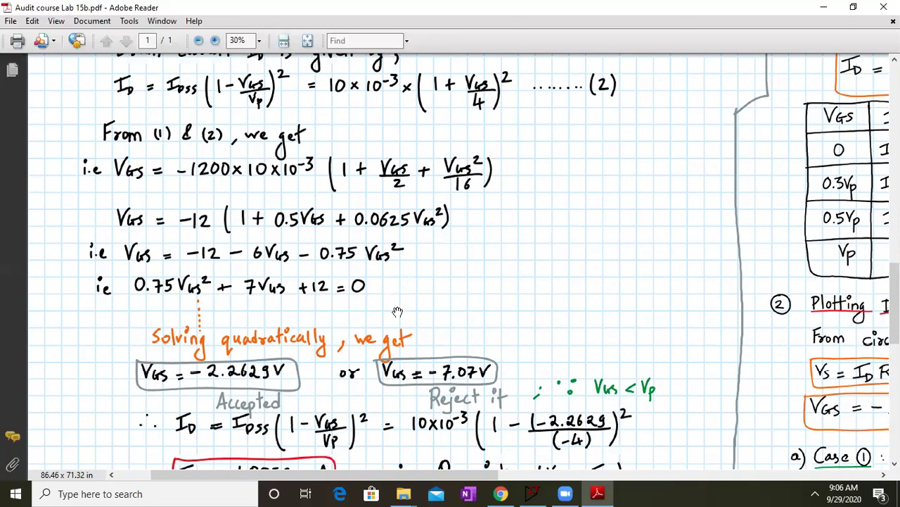
Show the Q-point results, ID = 1.8859 mA and VDS = 10.0792 V
{"action": "left_click_drag", "start_coordinate": [406, 330], "coordinate": [392, 208]}
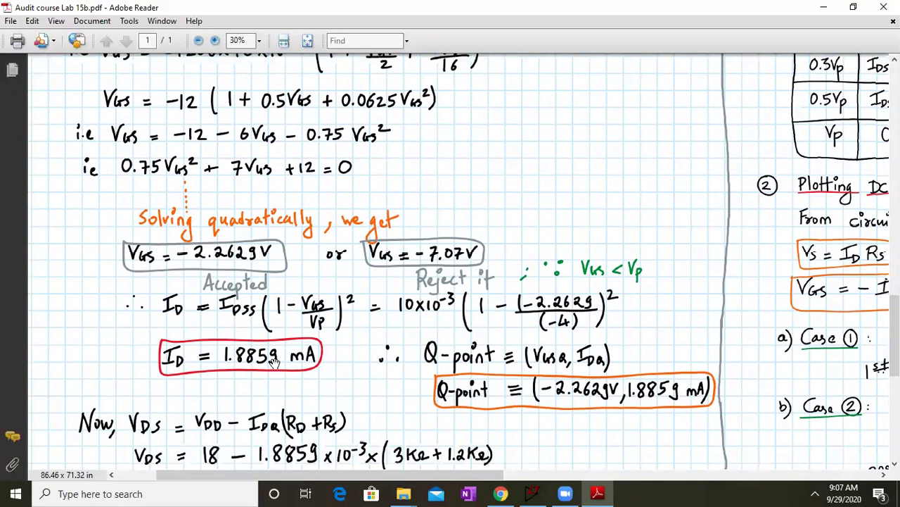
{"action": "left_click_drag", "start_coordinate": [539, 373], "coordinate": [526, 298]}
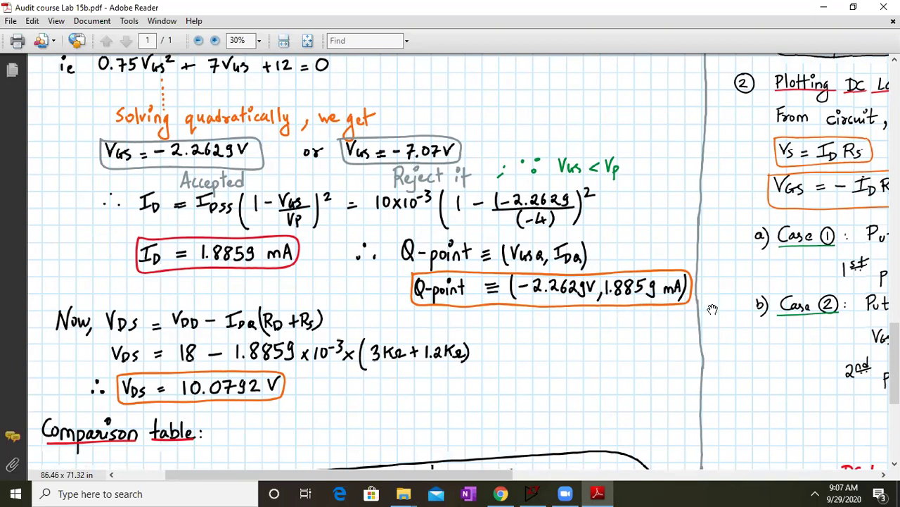
{"action": "left_click_drag", "start_coordinate": [472, 375], "coordinate": [506, 324]}
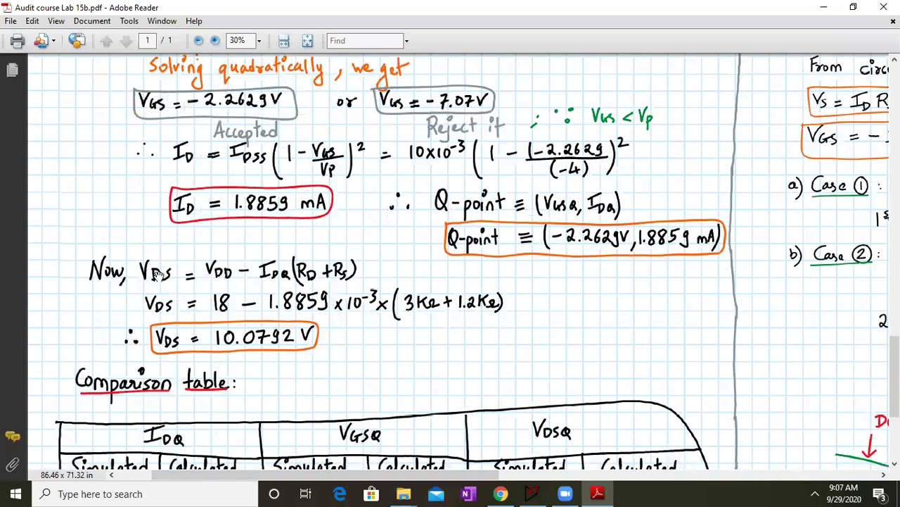
Scroll back up to bring Circuit 1.1 into view
{"action": "scroll", "coordinate": [378, 279], "scroll_direction": "up", "scroll_amount": 7}
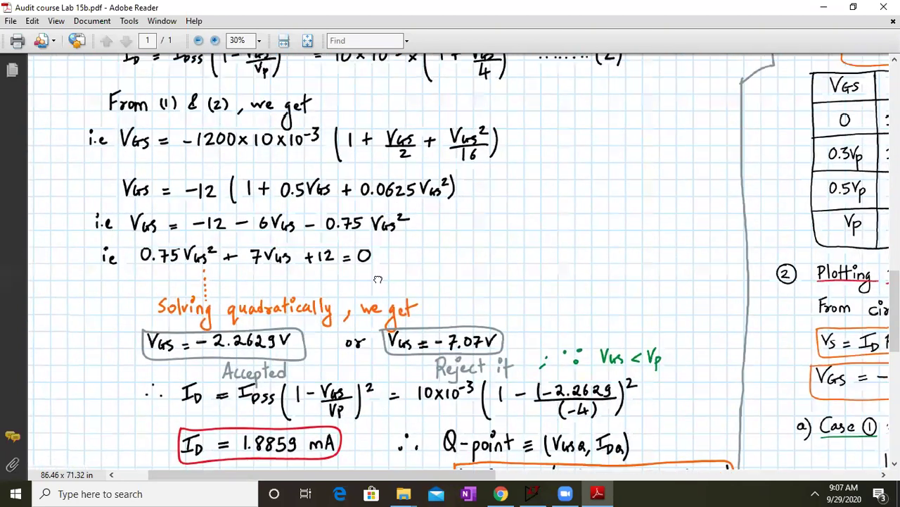
{"action": "scroll", "coordinate": [377, 279], "scroll_direction": "up", "scroll_amount": 6}
{"action": "left_click_drag", "start_coordinate": [385, 112], "coordinate": [412, 388]}
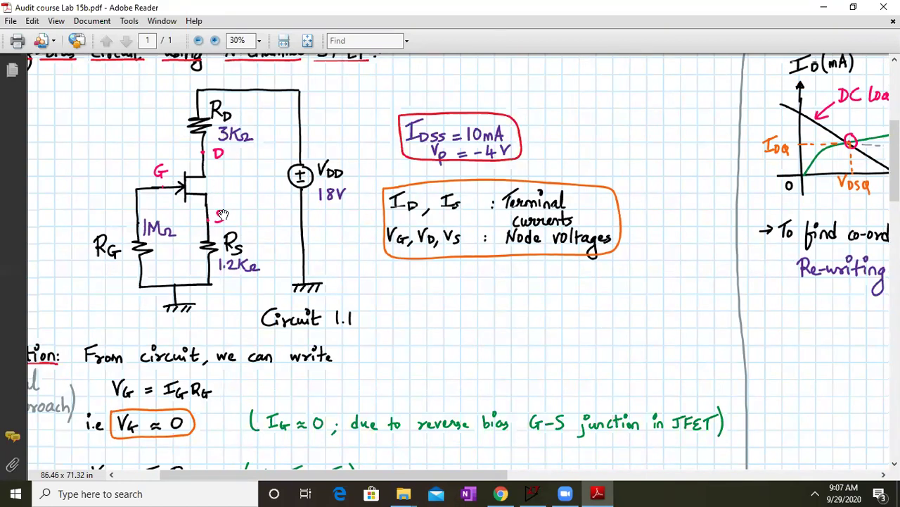
Scroll down to the full comparison table of simulated versus calculated IDQ, VGSQ and VDSQ
{"action": "scroll", "coordinate": [261, 304], "scroll_direction": "down", "scroll_amount": 8}
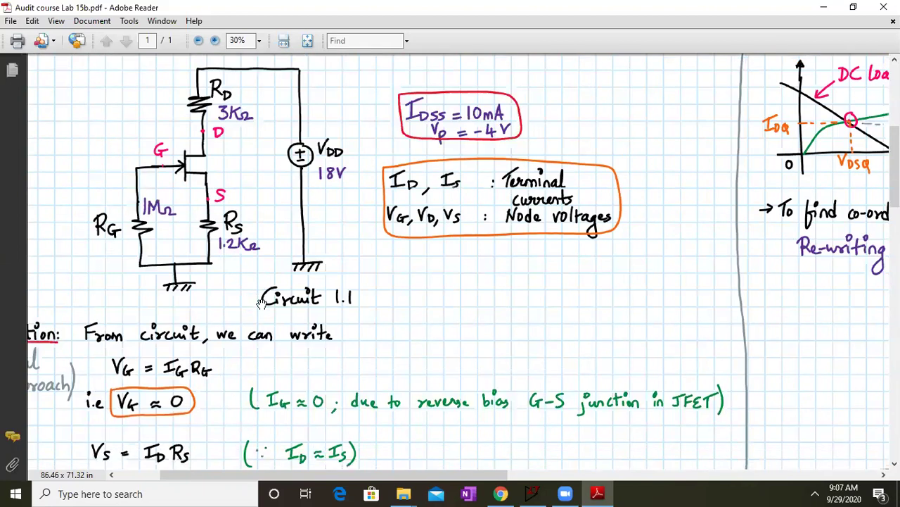
{"action": "scroll", "coordinate": [261, 304], "scroll_direction": "down", "scroll_amount": 8}
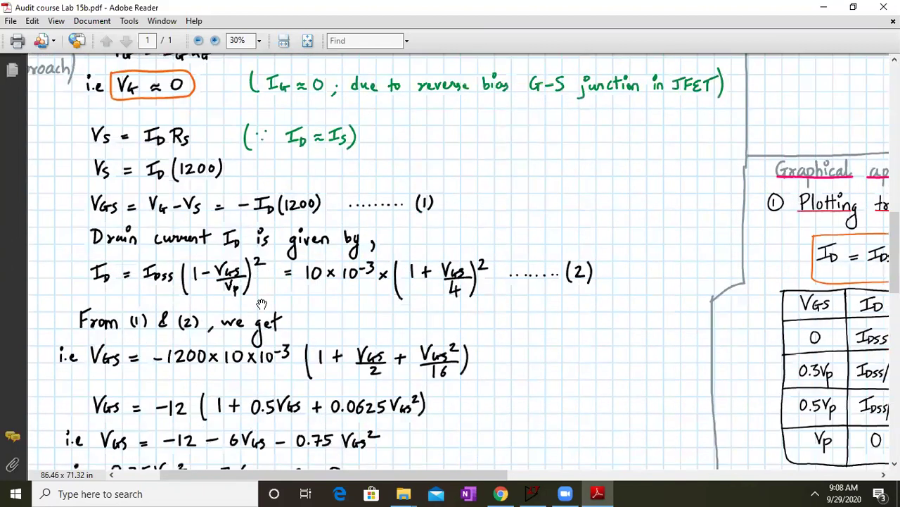
{"action": "scroll", "coordinate": [261, 304], "scroll_direction": "down", "scroll_amount": 6}
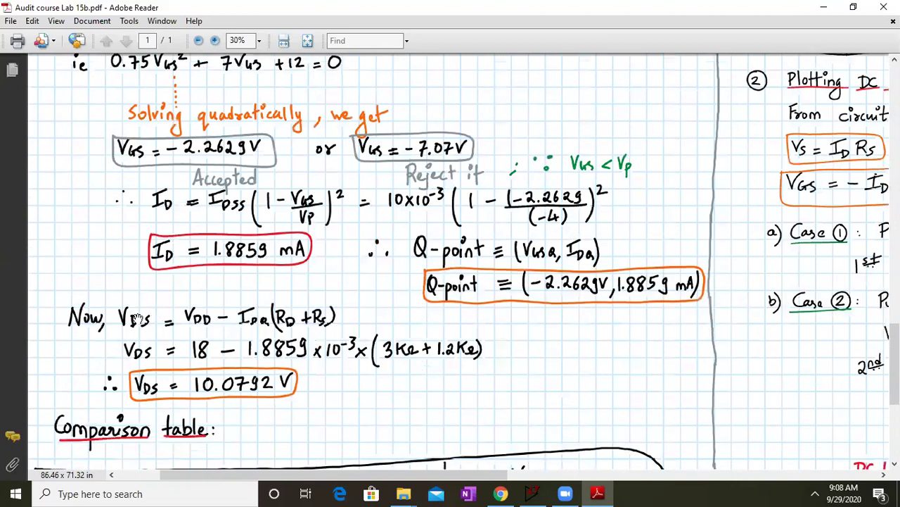
{"action": "scroll", "coordinate": [195, 290], "scroll_direction": "down", "scroll_amount": 2}
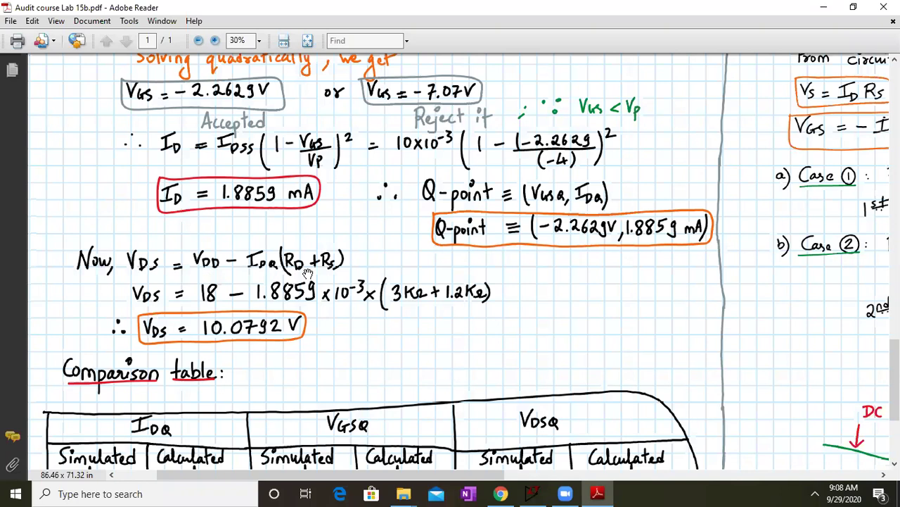
{"action": "left_click_drag", "start_coordinate": [292, 364], "coordinate": [292, 310]}
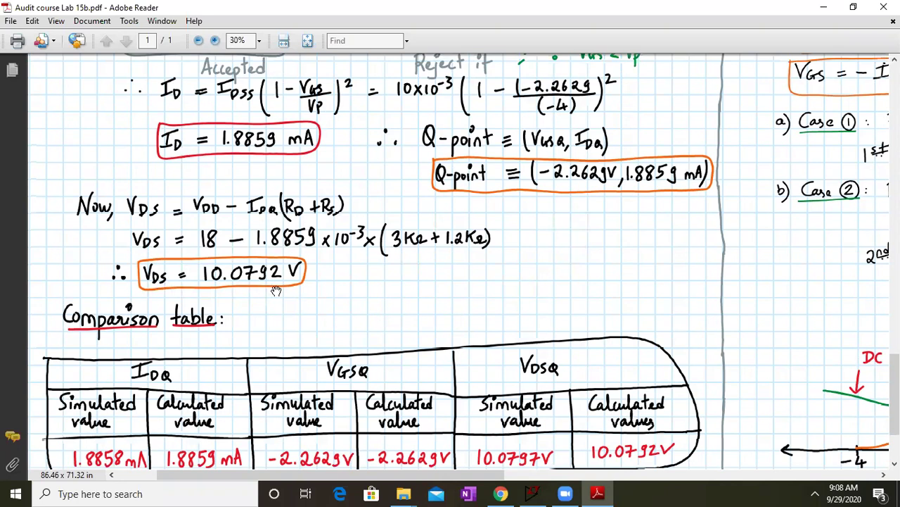
{"action": "left_click_drag", "start_coordinate": [440, 344], "coordinate": [420, 306]}
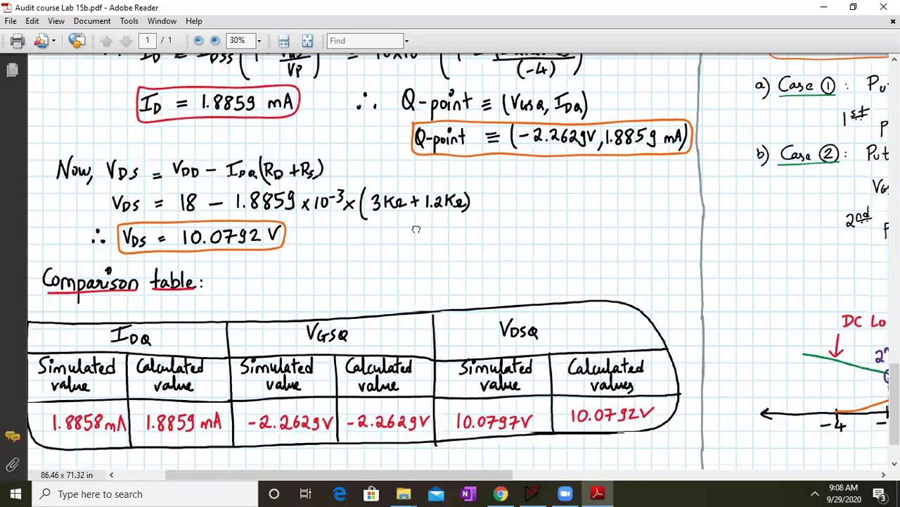
{"action": "scroll", "coordinate": [415, 229], "scroll_direction": "left", "scroll_amount": 2}
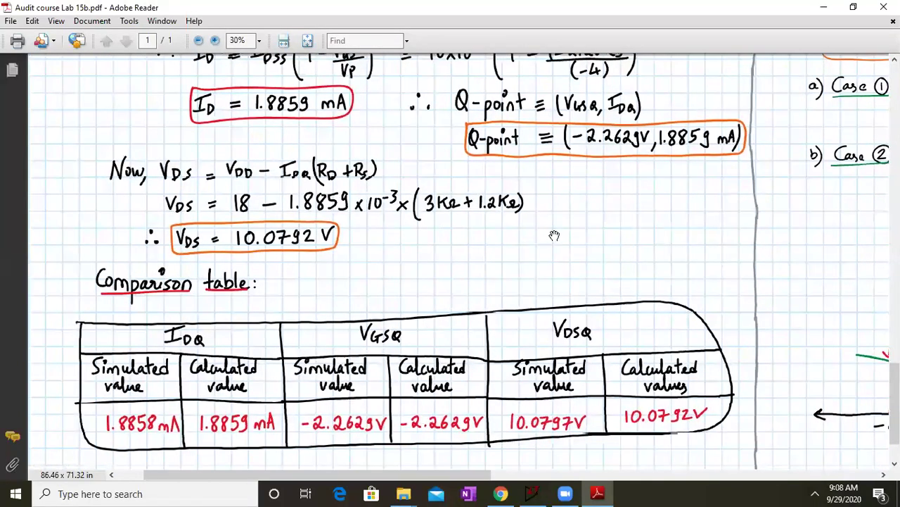
Restore Adobe Reader to a smaller window and set the restored LTspice window beside it
{"action": "left_click", "coordinate": [854, 10]}
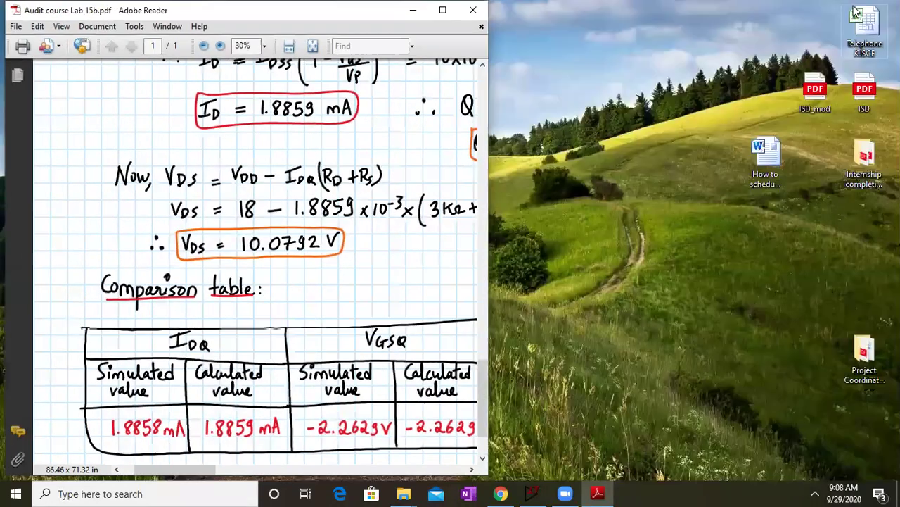
{"action": "left_click", "coordinate": [532, 492]}
{"action": "double_click", "coordinate": [415, 6]}
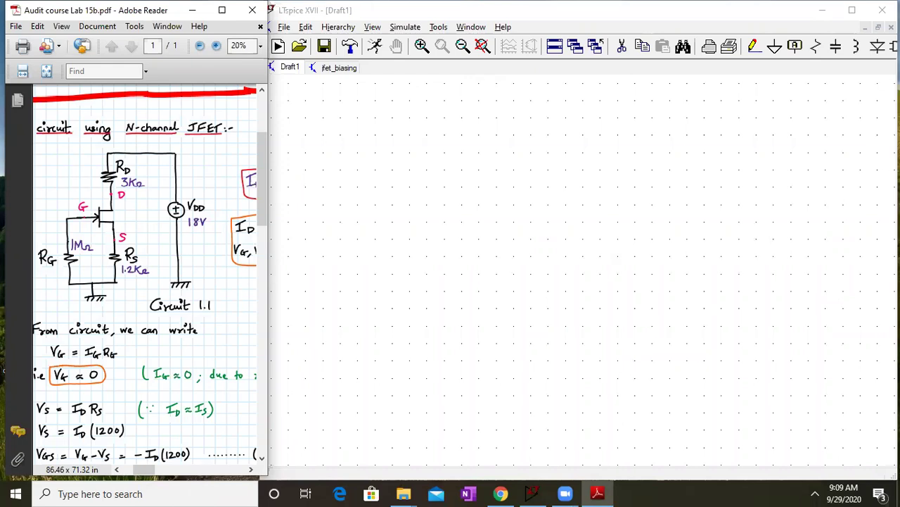
{"action": "left_click", "coordinate": [599, 278]}
Place N-channel JFET J1 from the component library on the schematic
{"action": "key", "text": "F2"}
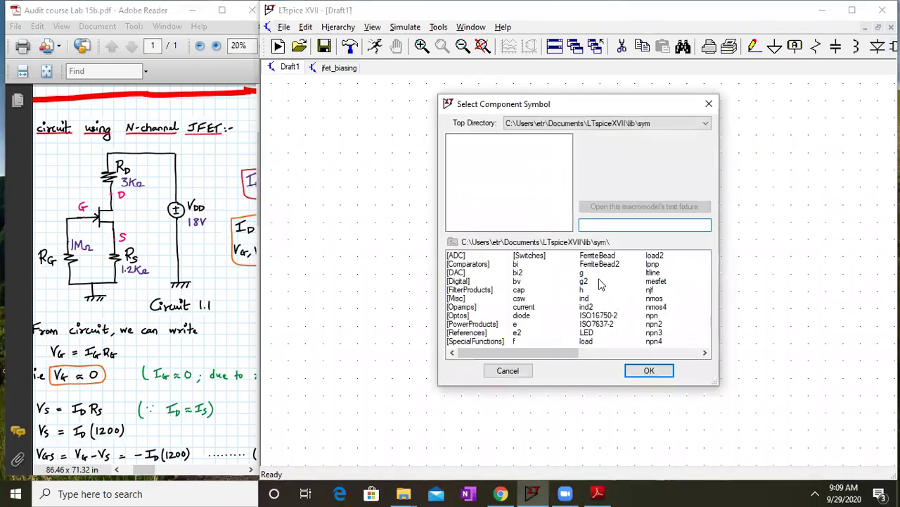
{"action": "type", "text": "njf"}
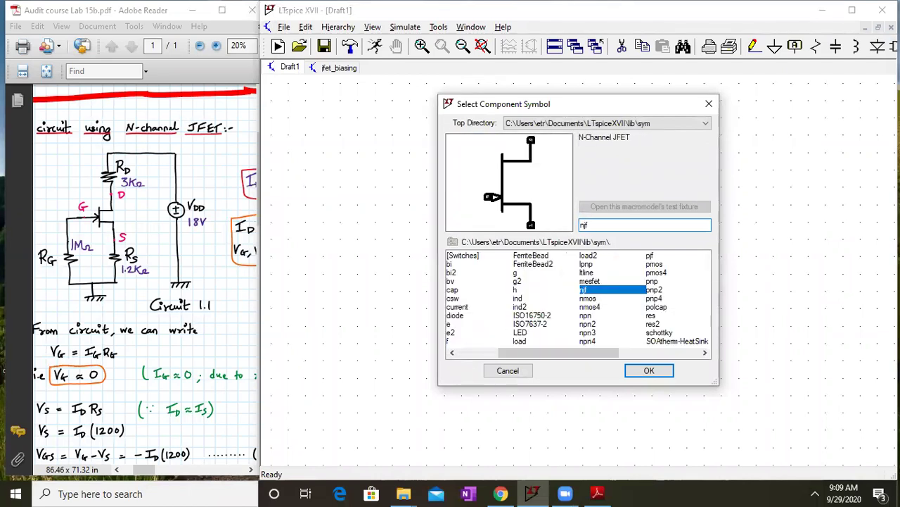
{"action": "key", "text": "Return"}
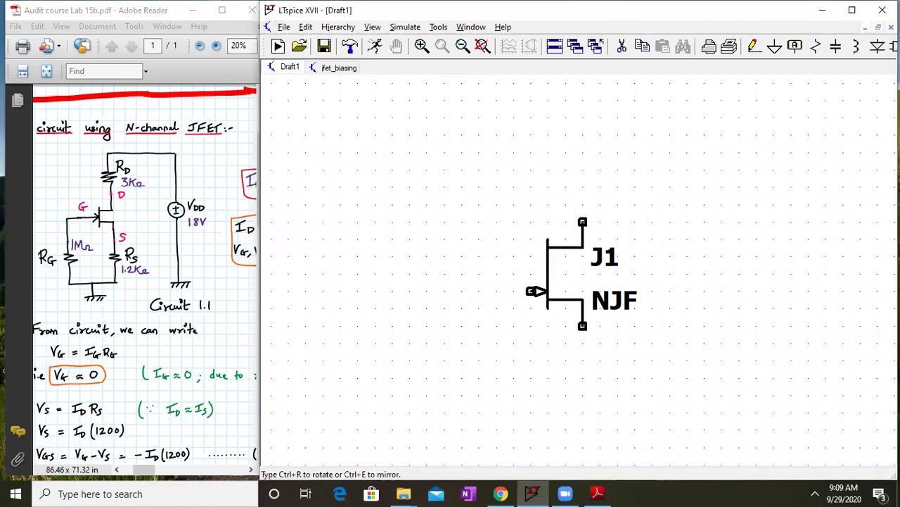
{"action": "left_click", "coordinate": [566, 223]}
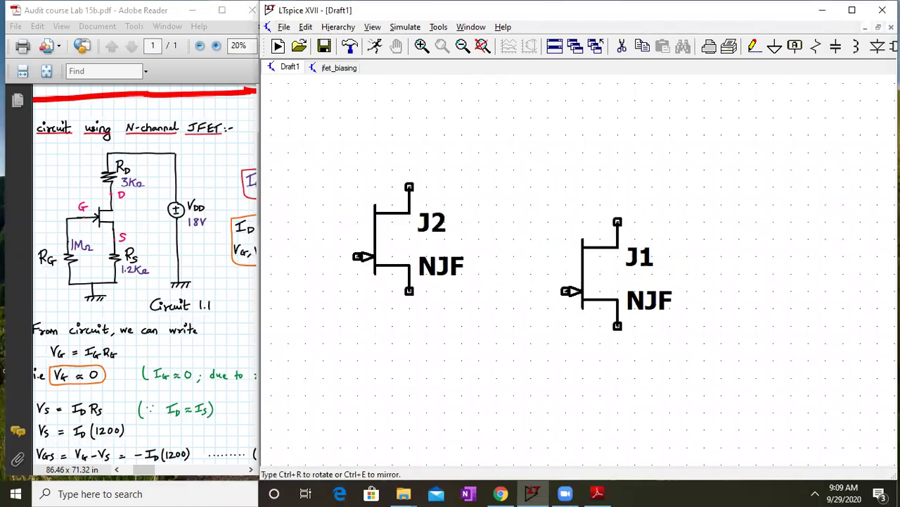
{"action": "key", "text": "Escape"}
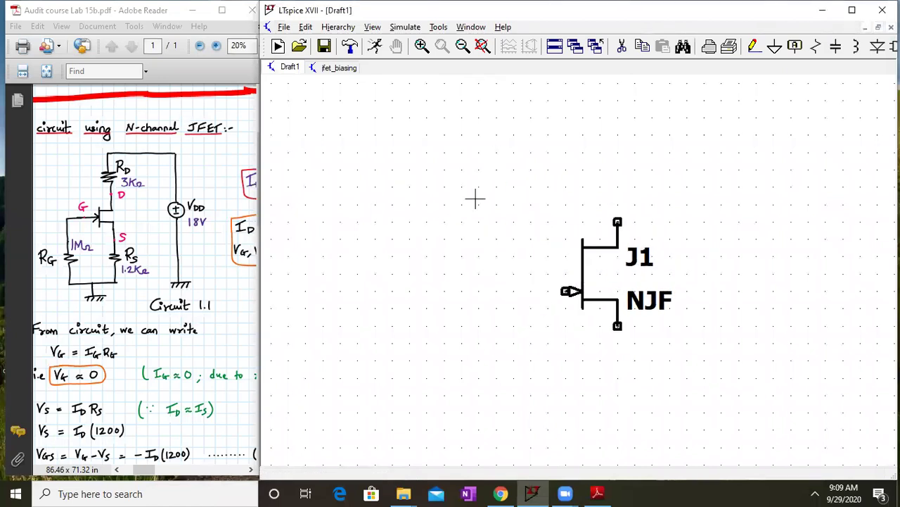
Place resistors R1, R2 and R3 around the JFET
{"action": "left_click", "coordinate": [817, 54]}
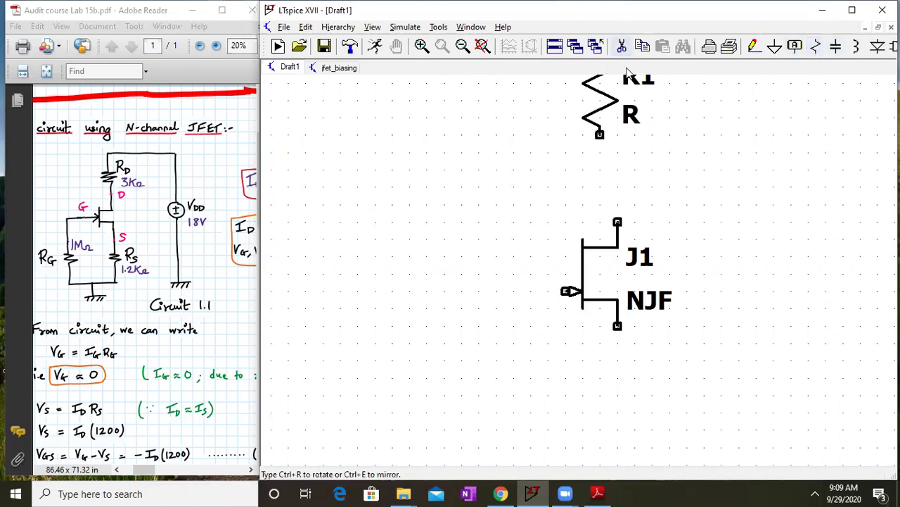
{"action": "key", "text": "Escape"}
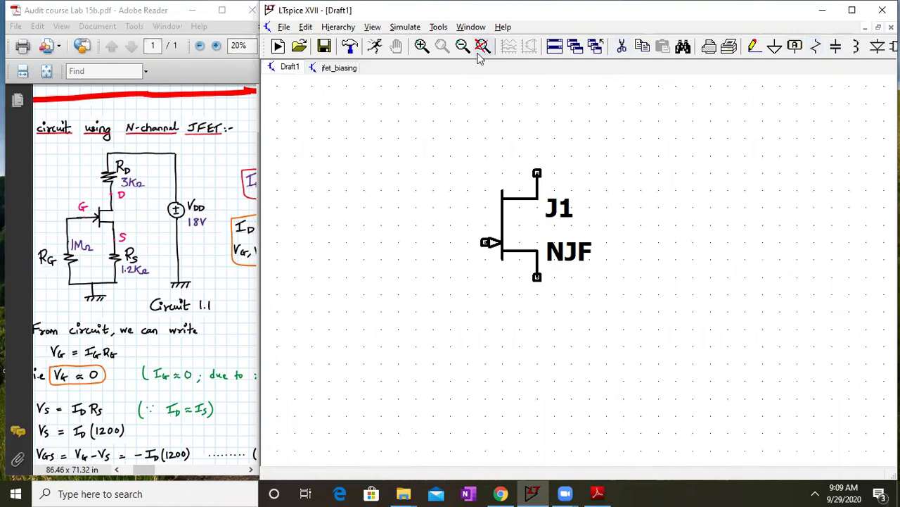
{"action": "left_click", "coordinate": [462, 46]}
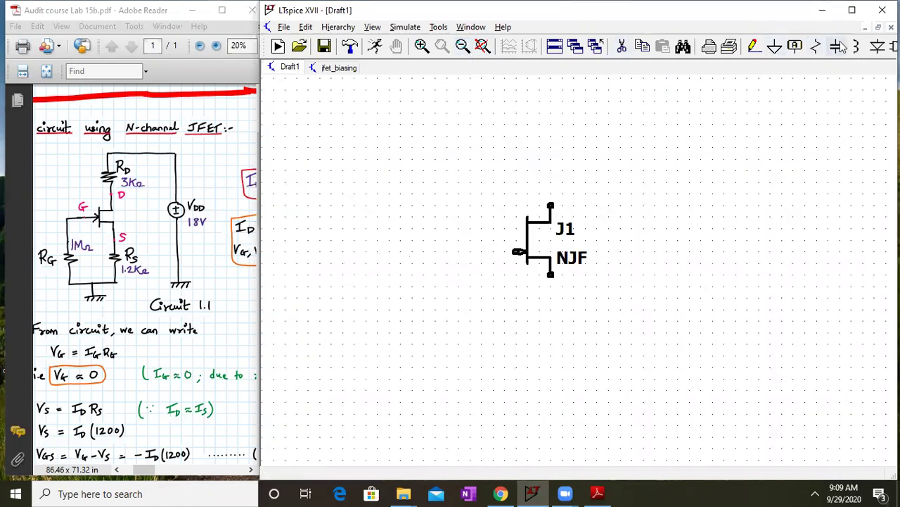
{"action": "left_click", "coordinate": [816, 46]}
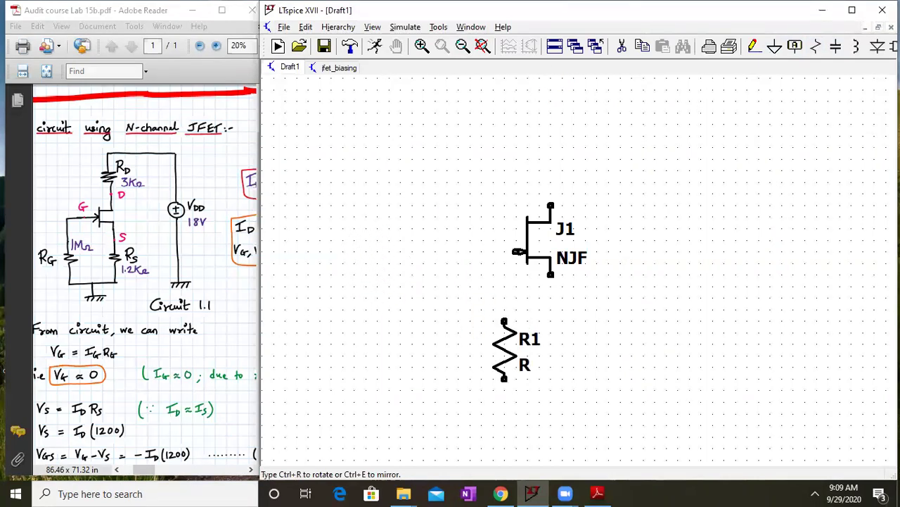
{"action": "left_click", "coordinate": [551, 418]}
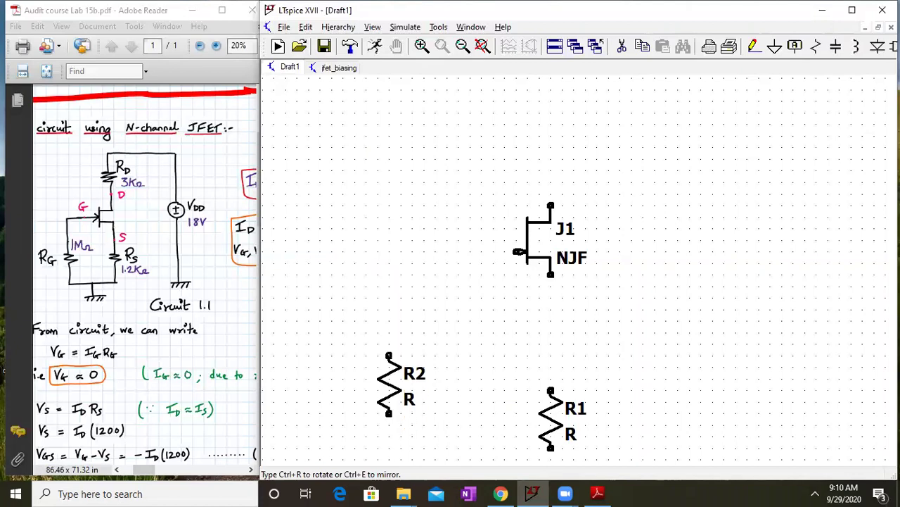
{"action": "key", "text": "Escape"}
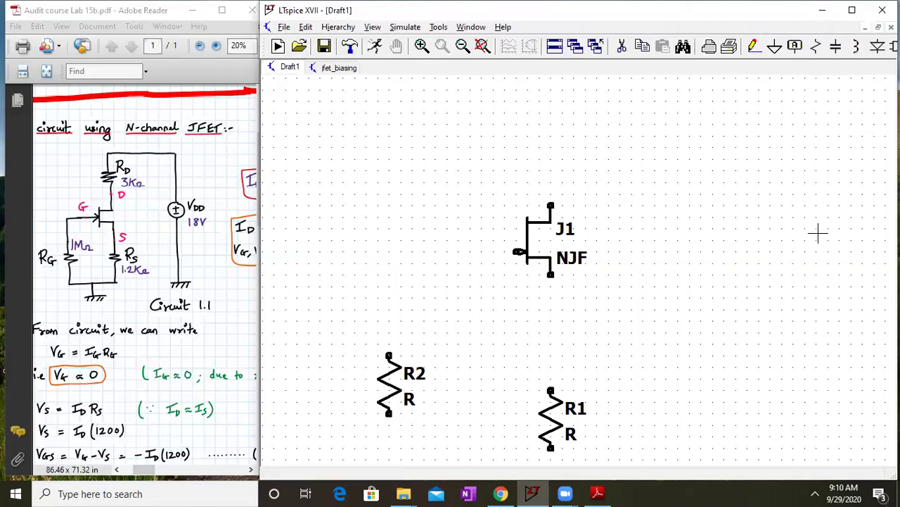
{"action": "left_click_drag", "start_coordinate": [643, 149], "coordinate": [659, 158]}
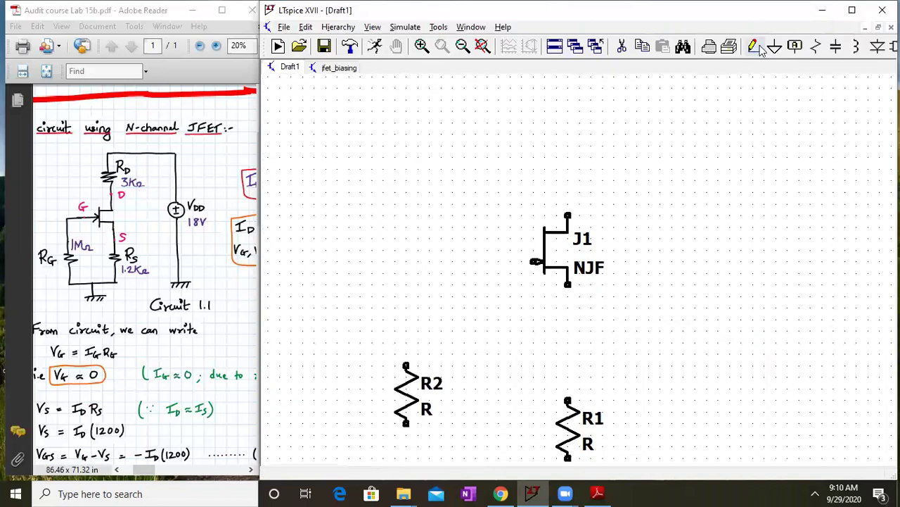
{"action": "left_click", "coordinate": [817, 46]}
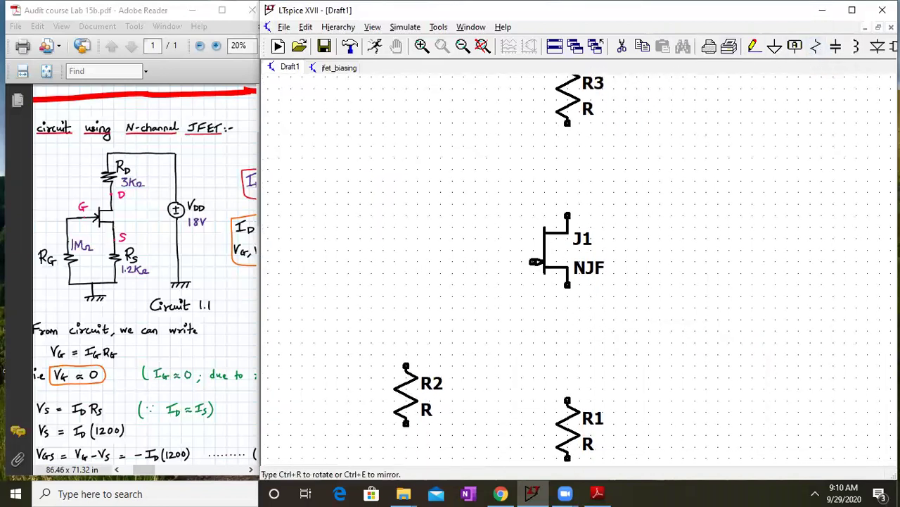
{"action": "key", "text": "Escape"}
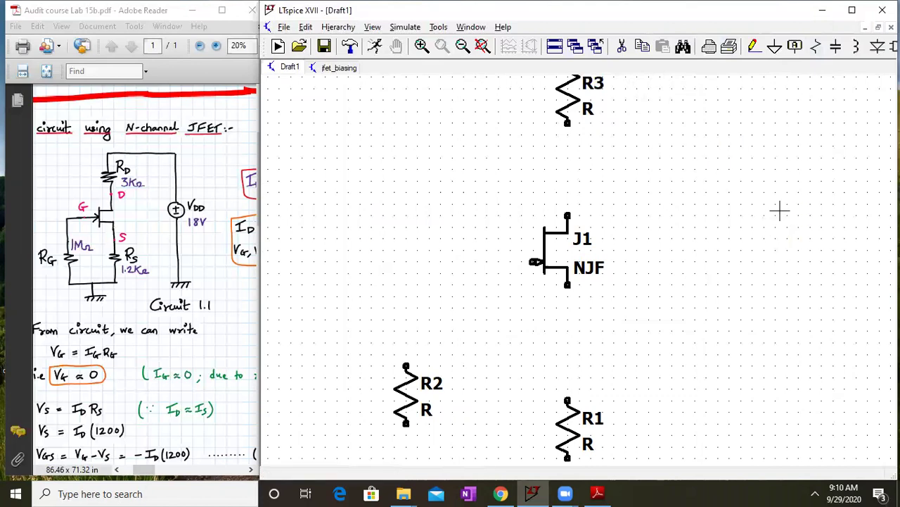
{"action": "left_click_drag", "start_coordinate": [749, 158], "coordinate": [746, 172]}
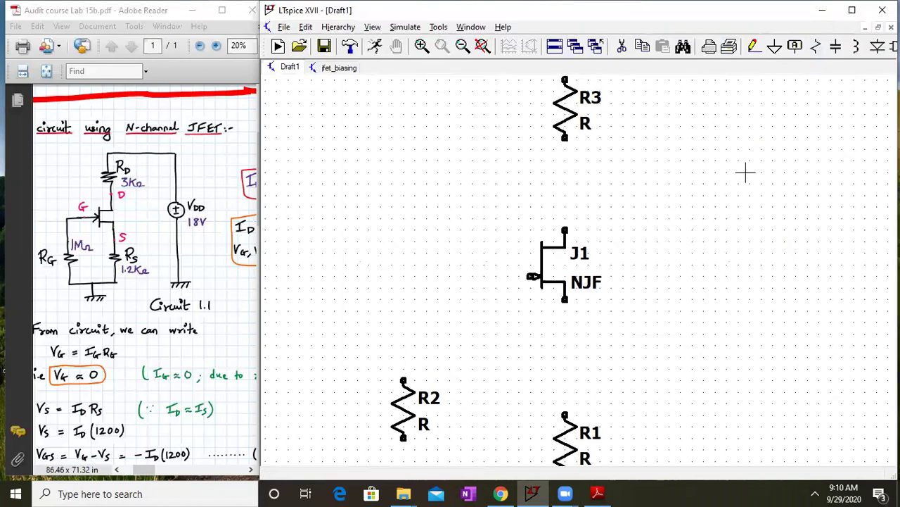
Wire R3 to the JFET drain and the JFET source down through R1
{"action": "left_click", "coordinate": [461, 46]}
{"action": "left_click", "coordinate": [753, 46]}
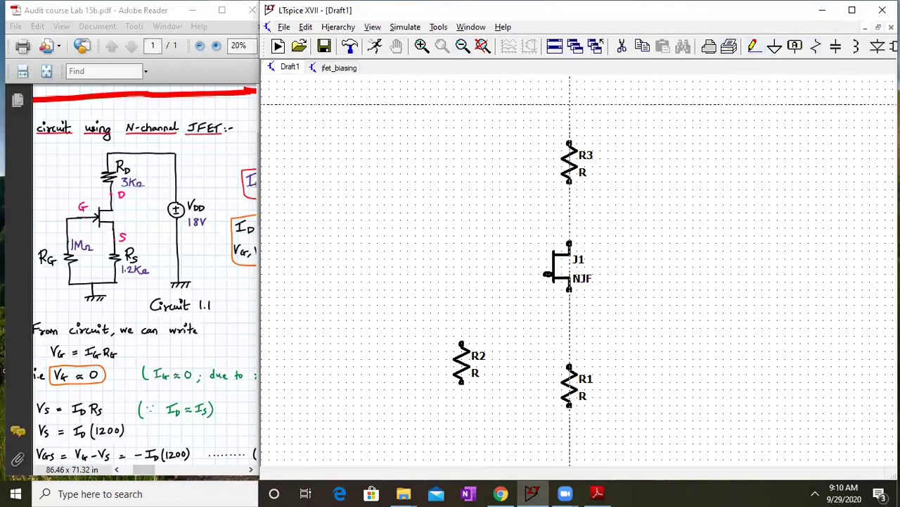
{"action": "left_click", "coordinate": [569, 104]}
{"action": "left_click", "coordinate": [570, 244]}
{"action": "right_click", "coordinate": [574, 242]}
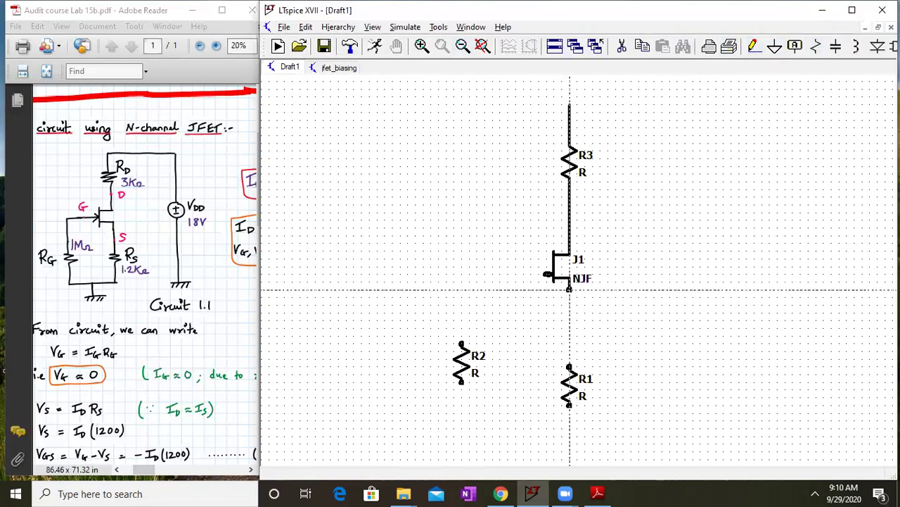
{"action": "left_click", "coordinate": [570, 288]}
{"action": "left_click", "coordinate": [570, 436]}
{"action": "right_click", "coordinate": [570, 436]}
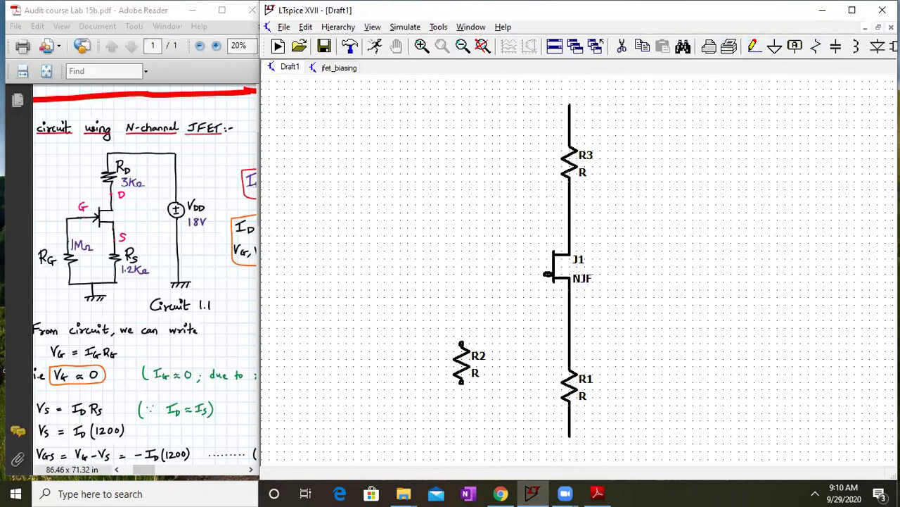
Wire the JFET gate across and down through R2
{"action": "left_click", "coordinate": [753, 46]}
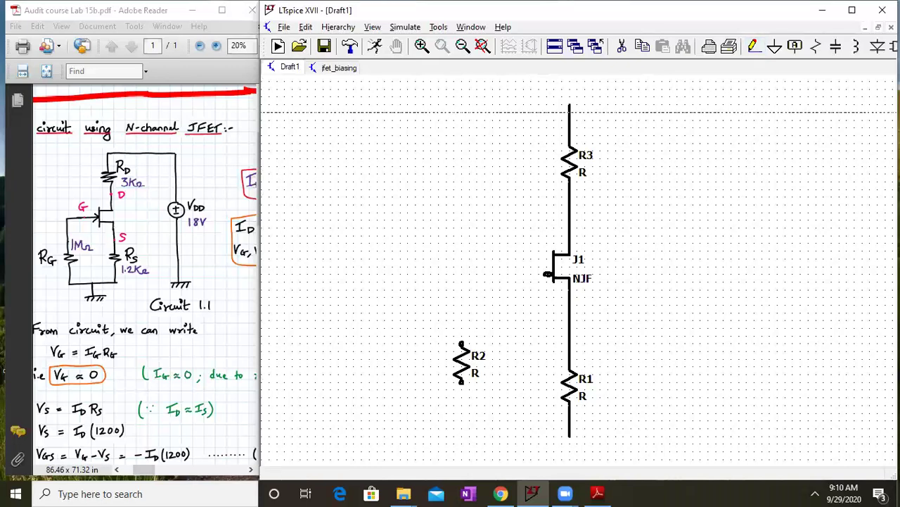
{"action": "left_click", "coordinate": [548, 275]}
{"action": "left_click", "coordinate": [461, 274]}
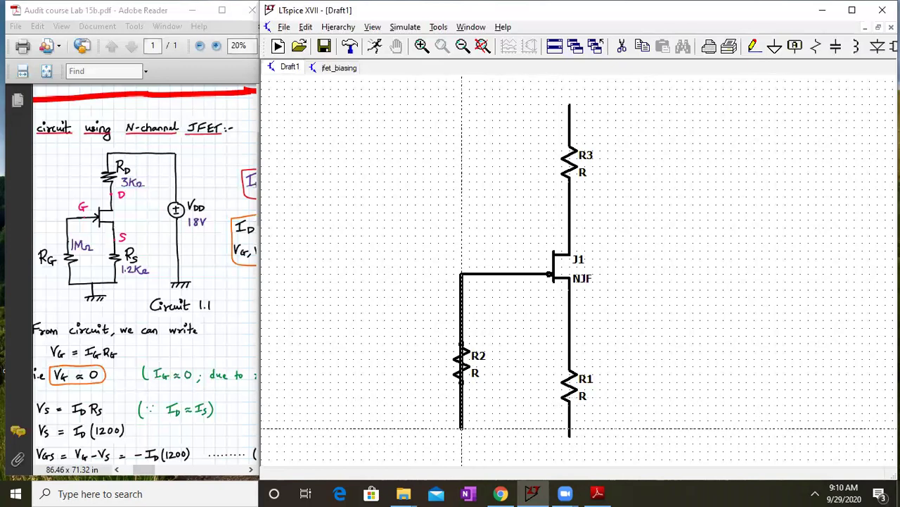
{"action": "left_click", "coordinate": [462, 428]}
{"action": "right_click", "coordinate": [675, 398]}
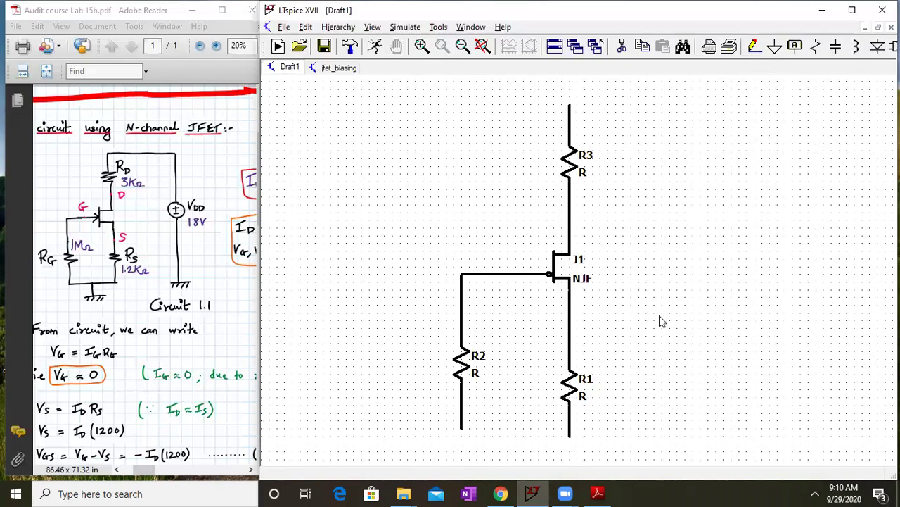
Add ground symbols below R1 and R2
{"action": "left_click", "coordinate": [775, 46]}
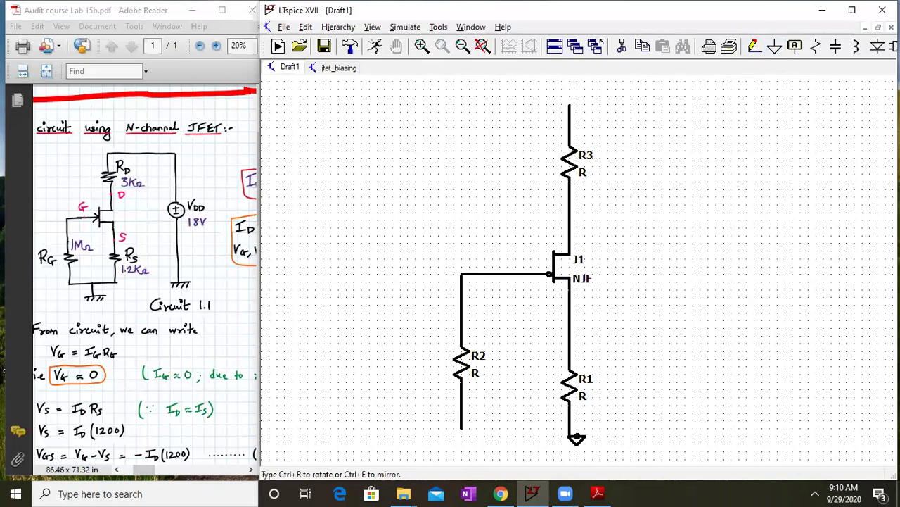
{"action": "left_click", "coordinate": [570, 437]}
{"action": "left_click", "coordinate": [462, 431]}
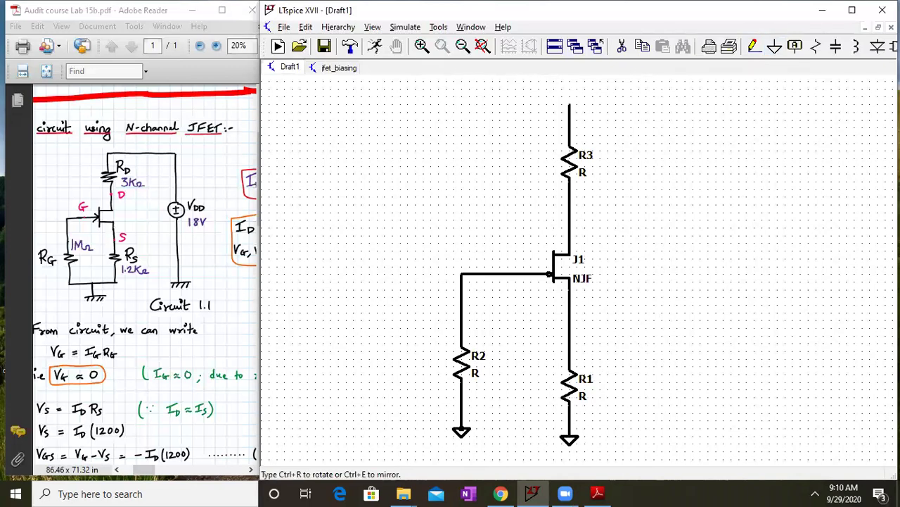
{"action": "right_click", "coordinate": [693, 331]}
{"action": "right_click", "coordinate": [696, 122]}
{"action": "left_click", "coordinate": [731, 114]}
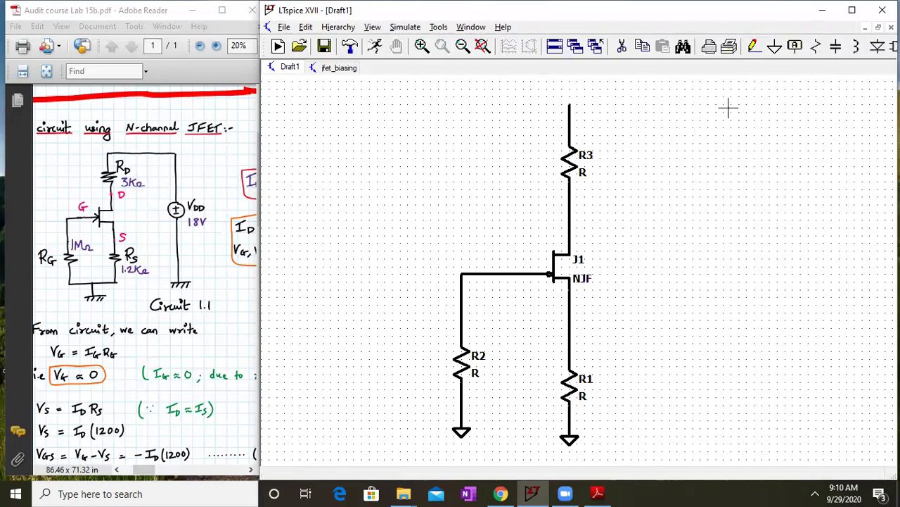
Place voltage source V1 to the right of the circuit
{"action": "left_click", "coordinate": [683, 46]}
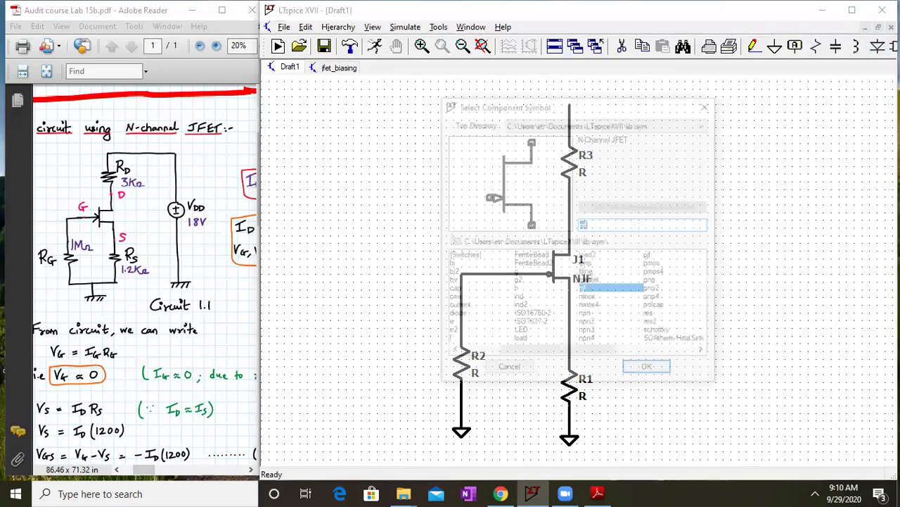
{"action": "type", "text": "vol"}
{"action": "key", "text": "Return"}
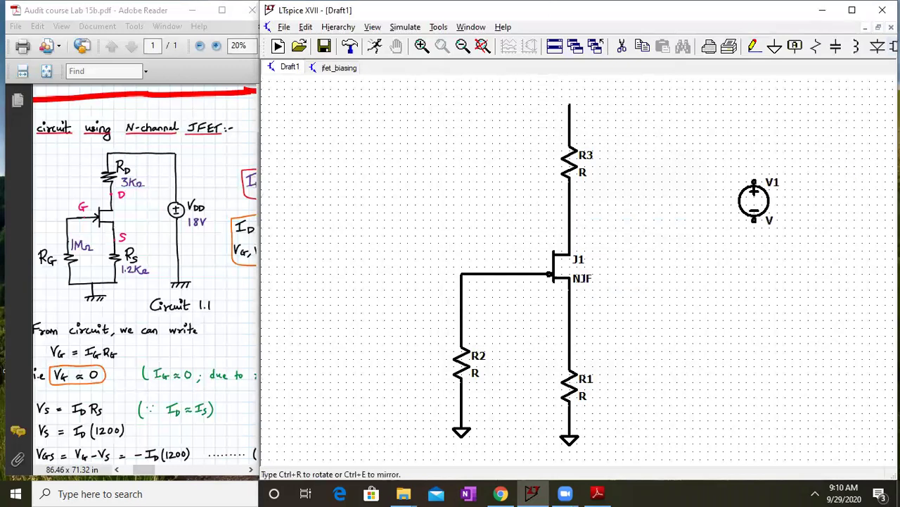
{"action": "left_click", "coordinate": [669, 169]}
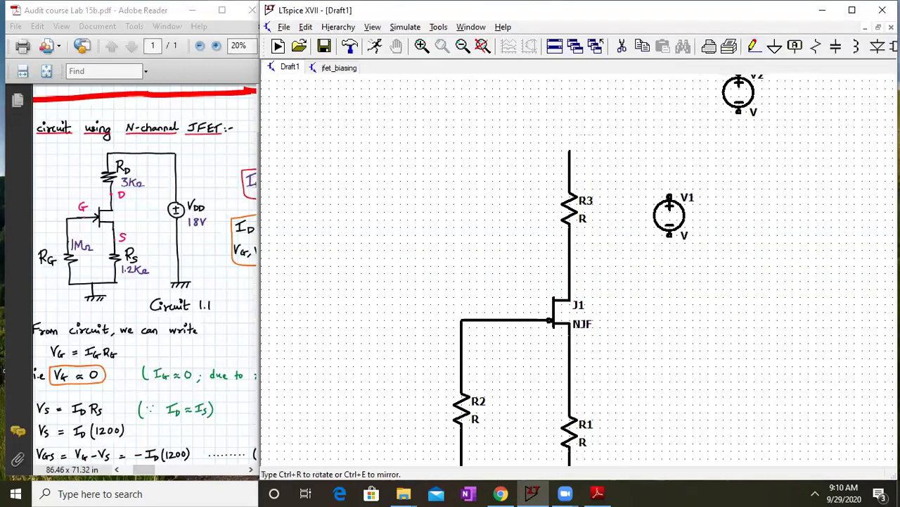
{"action": "right_click", "coordinate": [741, 83]}
Wire V1 to the top of R3, ground V1's lower end, and zoom to fit
{"action": "left_click", "coordinate": [753, 45]}
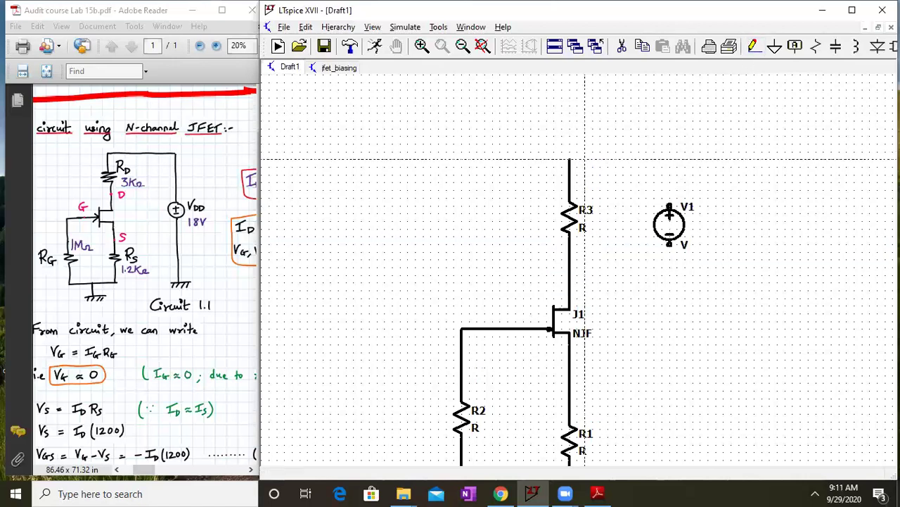
{"action": "left_click", "coordinate": [570, 160]}
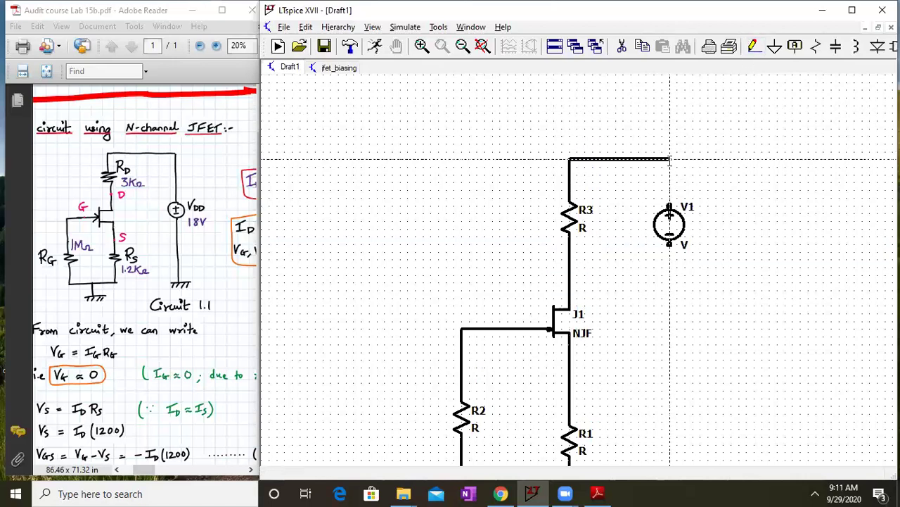
{"action": "left_click", "coordinate": [672, 290]}
{"action": "right_click", "coordinate": [673, 288]}
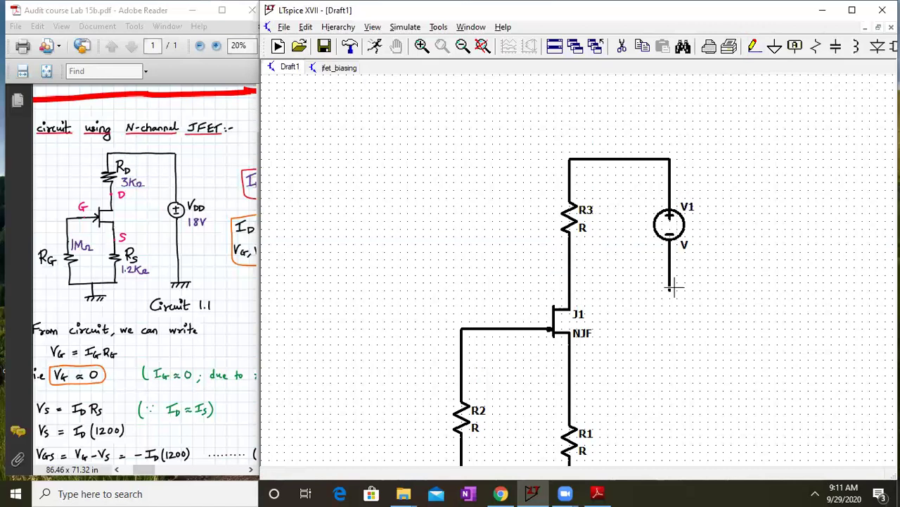
{"action": "left_click", "coordinate": [773, 47]}
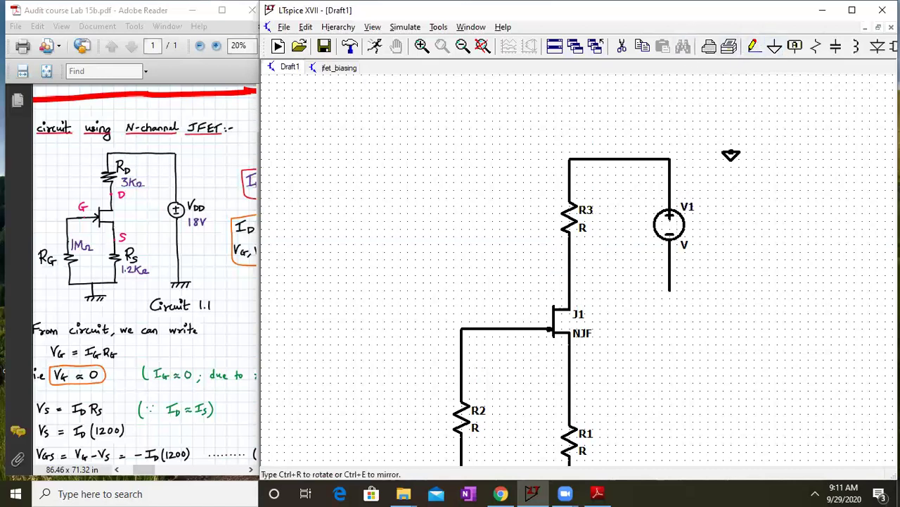
{"action": "left_click", "coordinate": [670, 289]}
{"action": "right_click", "coordinate": [723, 316]}
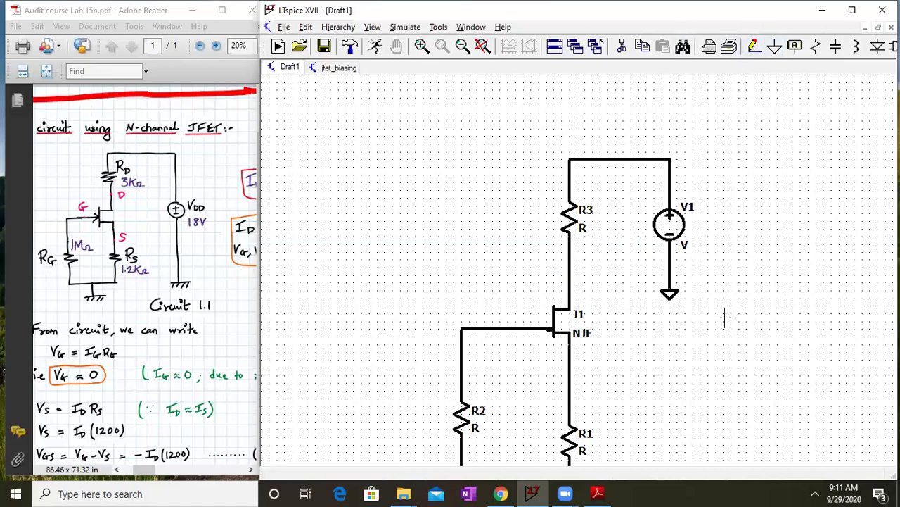
{"action": "left_click", "coordinate": [482, 45]}
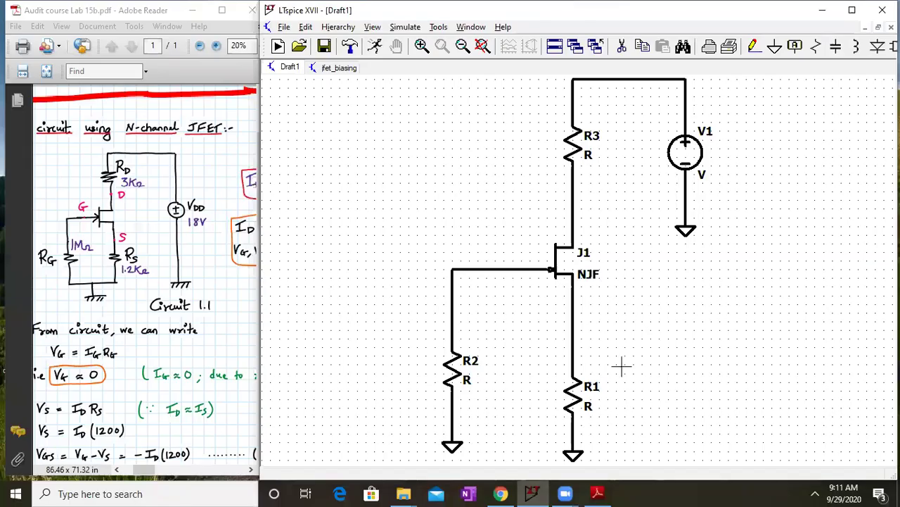
Rename R3 to RD and set its resistance to 3k
{"action": "right_click", "coordinate": [594, 136]}
{"action": "key", "text": "End"}
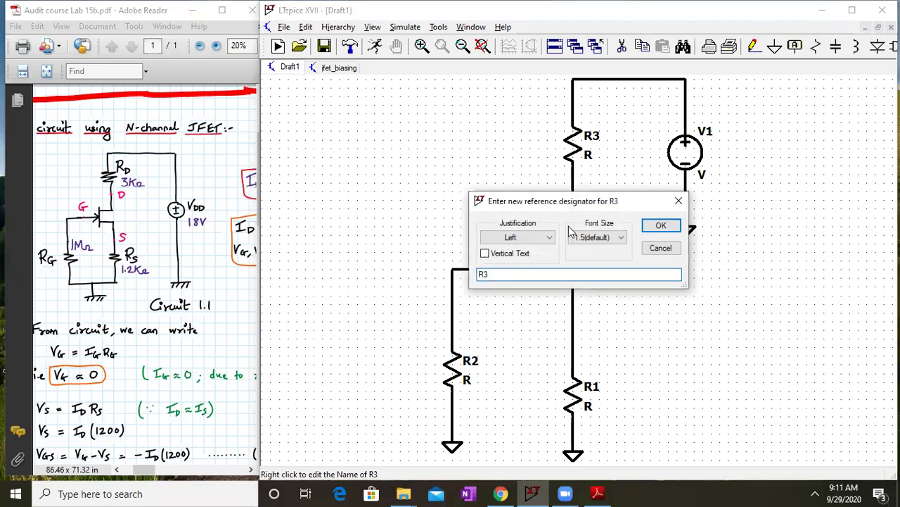
{"action": "key", "text": "BackSpace"}
{"action": "type", "text": "D"}
{"action": "key", "text": "Return"}
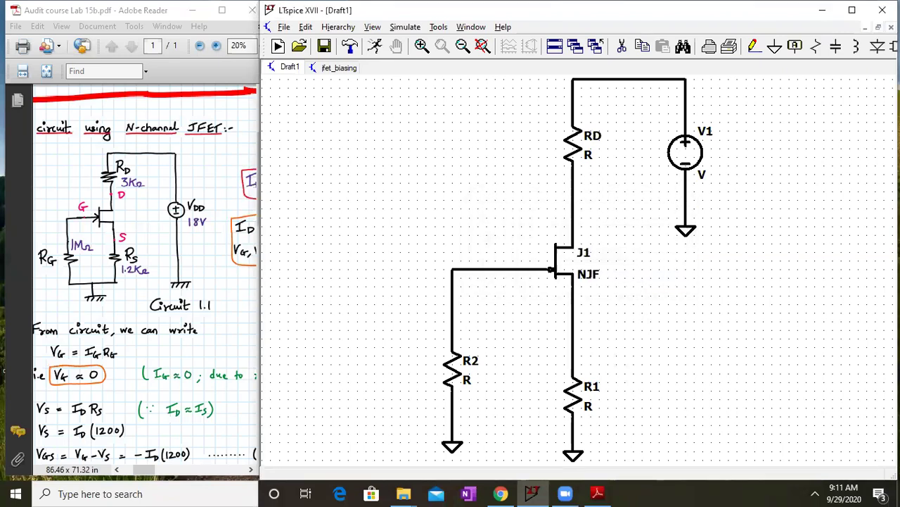
{"action": "right_click", "coordinate": [587, 158]}
{"action": "type", "text": "3k"}
{"action": "key", "text": "Return"}
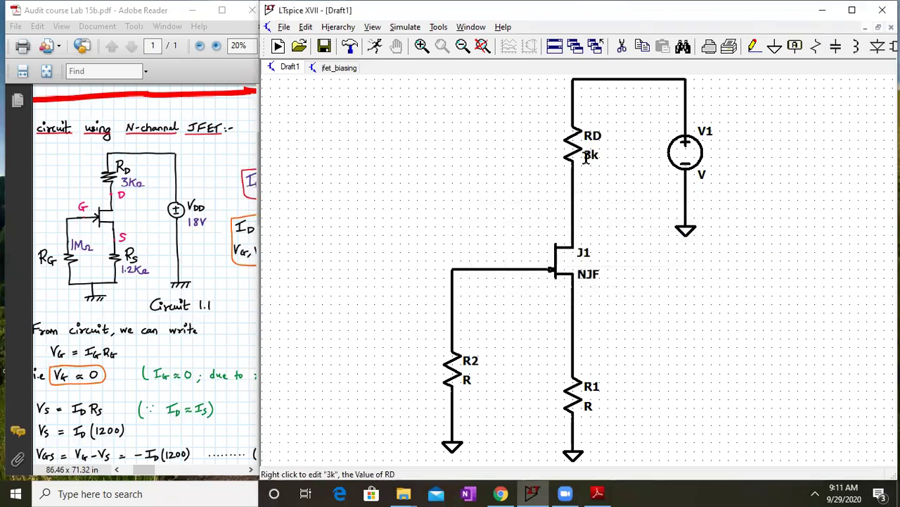
Rename V1 to VDD and set it to 18 V
{"action": "right_click", "coordinate": [707, 135]}
{"action": "type", "text": "VDD"}
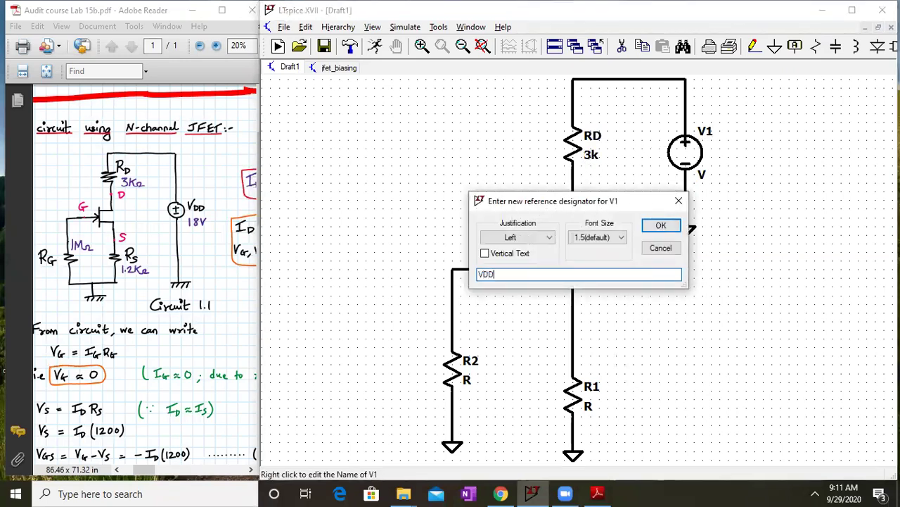
{"action": "key", "text": "Return"}
{"action": "right_click", "coordinate": [704, 151]}
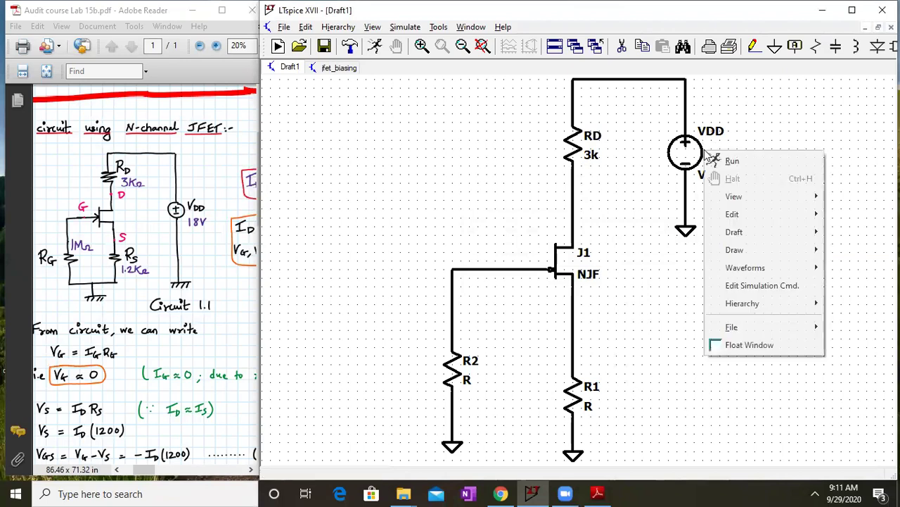
{"action": "right_click", "coordinate": [689, 153]}
{"action": "type", "text": "18"}
{"action": "key", "text": "Return"}
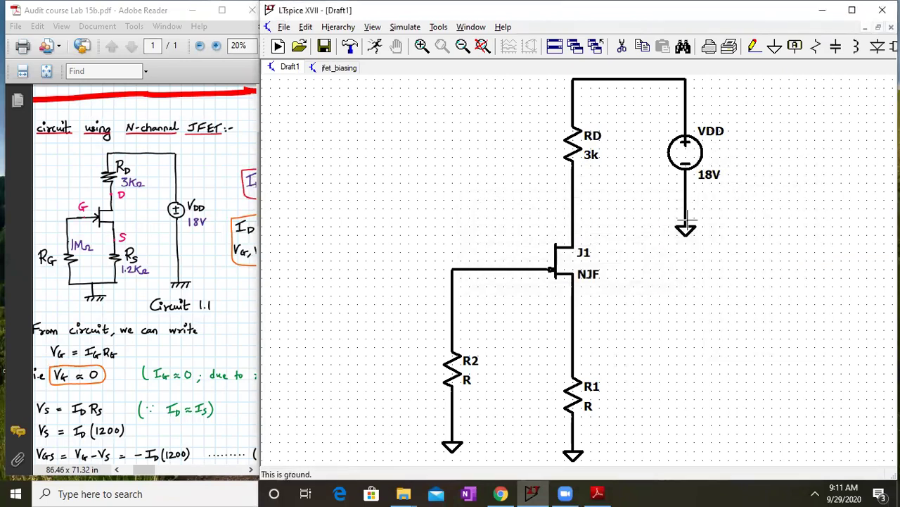
Rename R1 to RS and set its resistance to 1.2k
{"action": "right_click", "coordinate": [589, 381]}
{"action": "type", "text": "Rs"}
{"action": "type", "text": "S"}
{"action": "key", "text": "Return"}
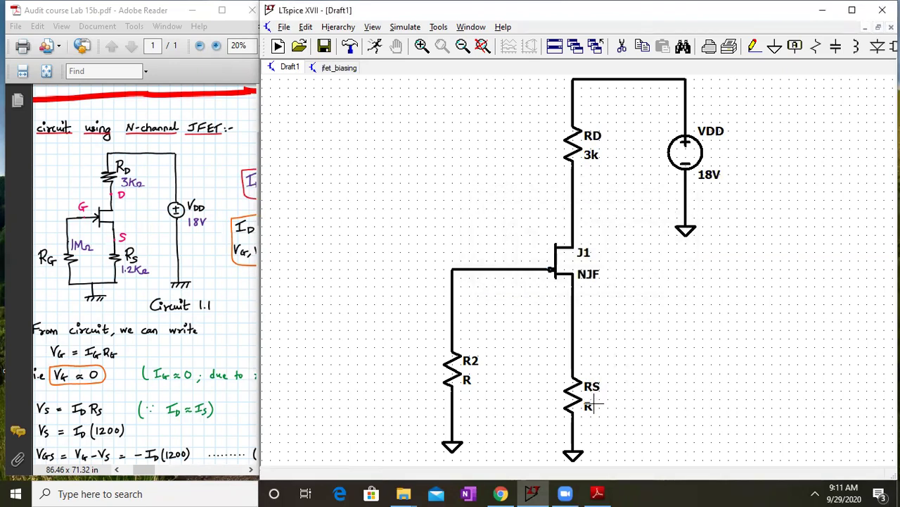
{"action": "right_click", "coordinate": [593, 405]}
{"action": "type", "text": "1.2k"}
{"action": "key", "text": "Return"}
Rename R2 to RG and set its resistance to 1Meg
{"action": "right_click", "coordinate": [470, 362]}
{"action": "type", "text": "RG"}
{"action": "key", "text": "Return"}
{"action": "right_click", "coordinate": [473, 378]}
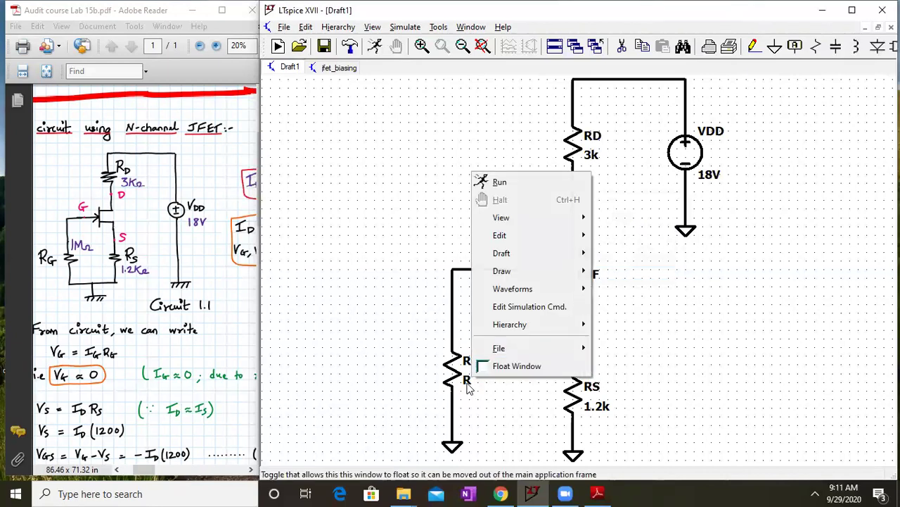
{"action": "left_click", "coordinate": [466, 384]}
{"action": "right_click", "coordinate": [467, 383]}
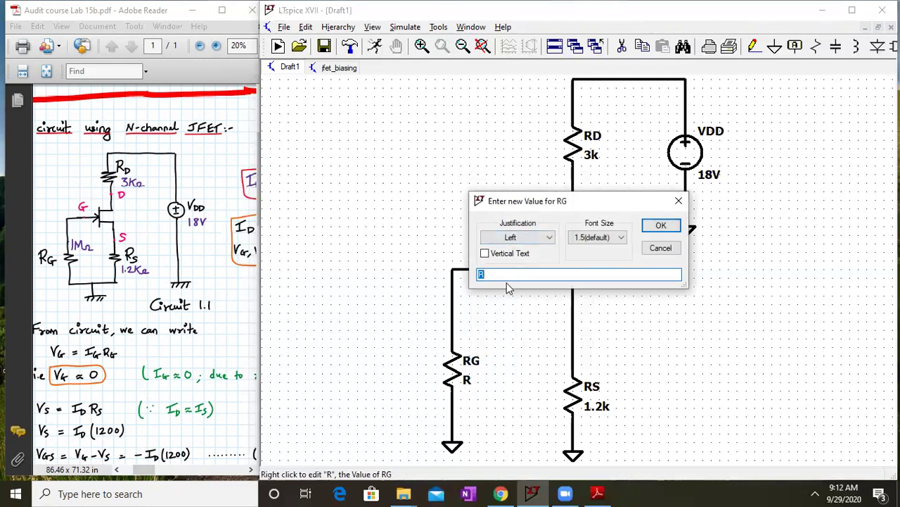
{"action": "type", "text": "1Meg"}
{"action": "left_click", "coordinate": [659, 225]}
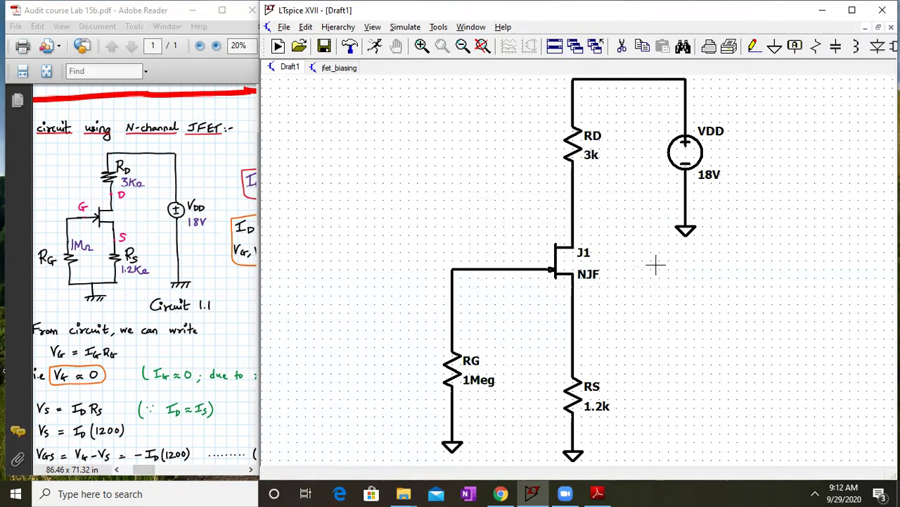
Place a G_-prefixed net label on the gate, drain and source wires
{"action": "right_click", "coordinate": [477, 268]}
{"action": "left_click", "coordinate": [502, 293]}
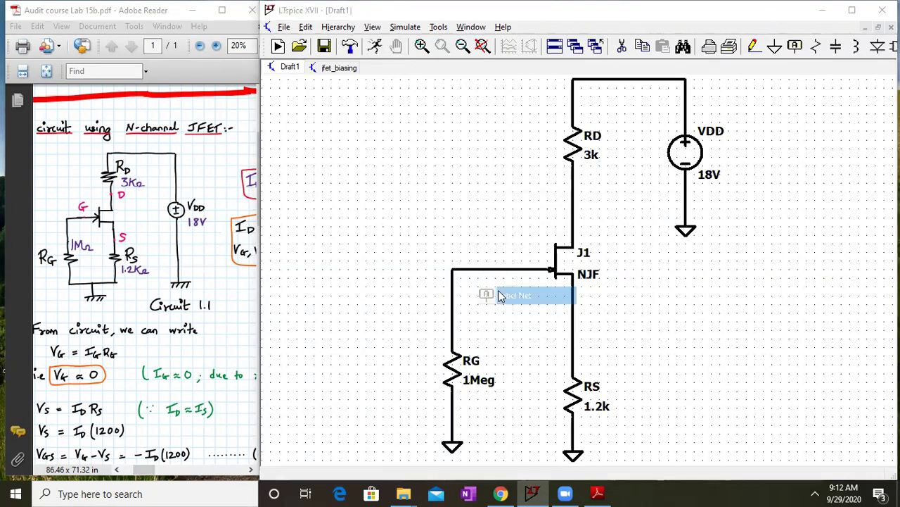
{"action": "type", "text": "G_inderjit"}
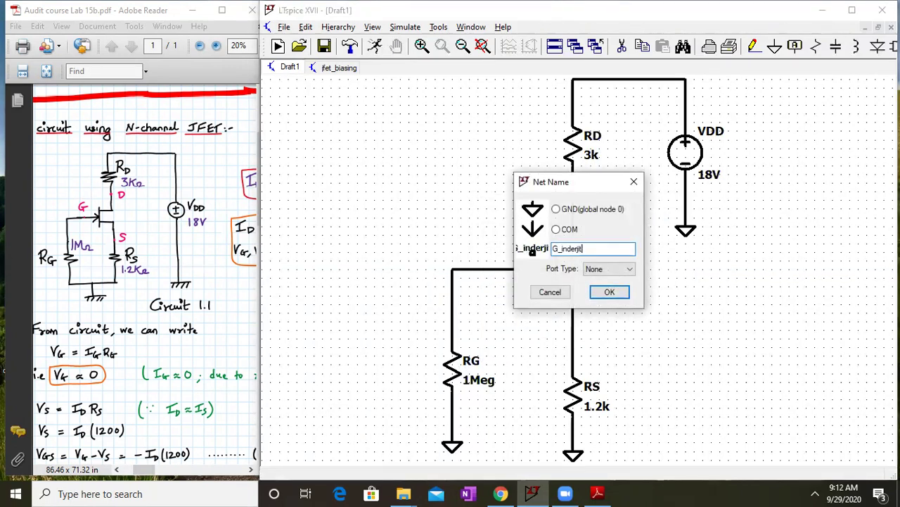
{"action": "key", "text": "Return"}
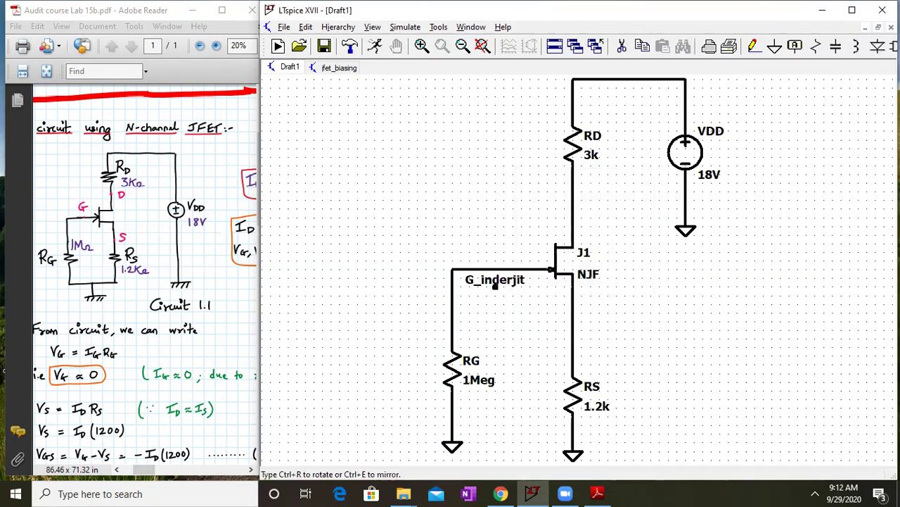
{"action": "left_click", "coordinate": [481, 272]}
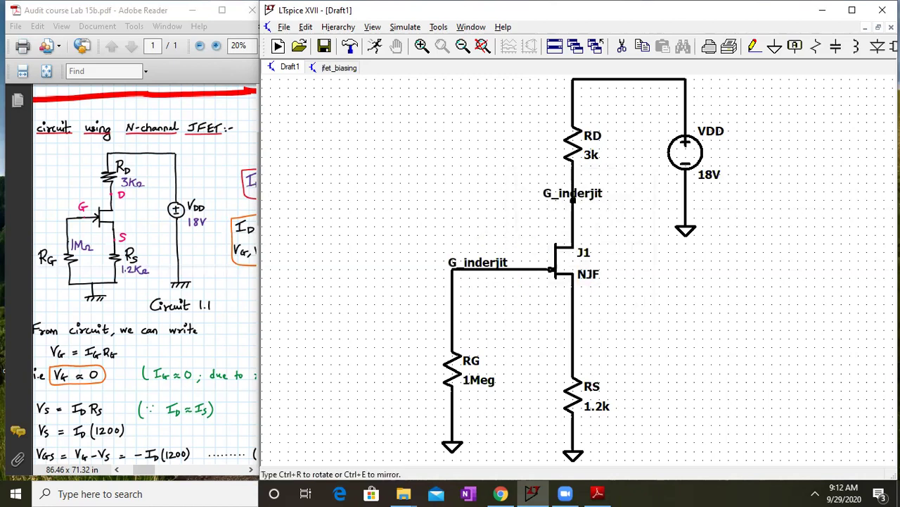
{"action": "key", "text": "ctrl+r"}
{"action": "left_click", "coordinate": [573, 201]}
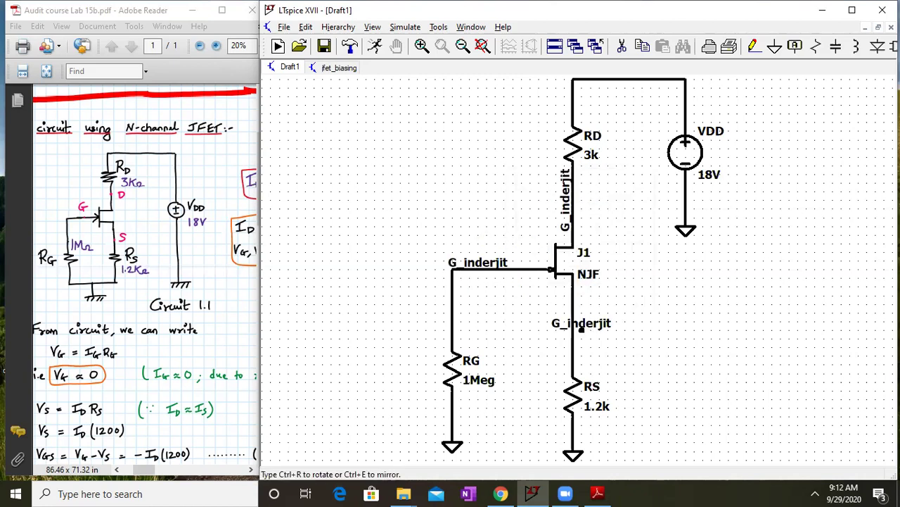
{"action": "key", "text": "ctrl+r"}
{"action": "left_click", "coordinate": [573, 328]}
{"action": "key", "text": "Escape"}
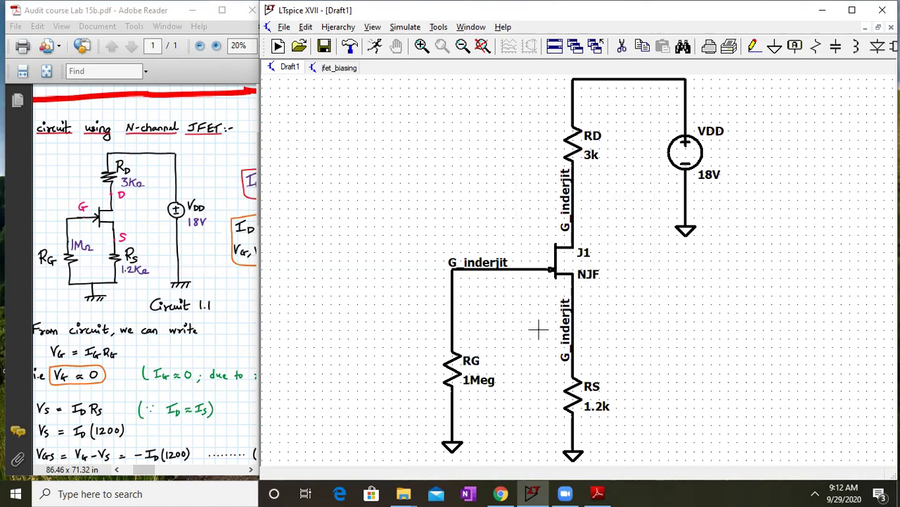
Change the drain and source label prefixes to D_ and S_, then show IDSS and Vp in the PDF
{"action": "right_click", "coordinate": [572, 220]}
{"action": "left_click", "coordinate": [555, 251]}
{"action": "key", "text": "BackSpace"}
{"action": "type", "text": "D_inderjit"}
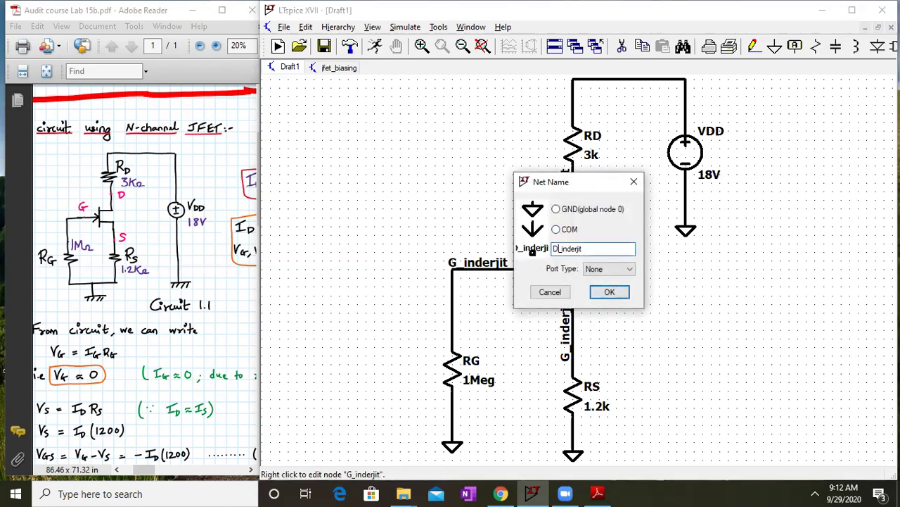
{"action": "key", "text": "Return"}
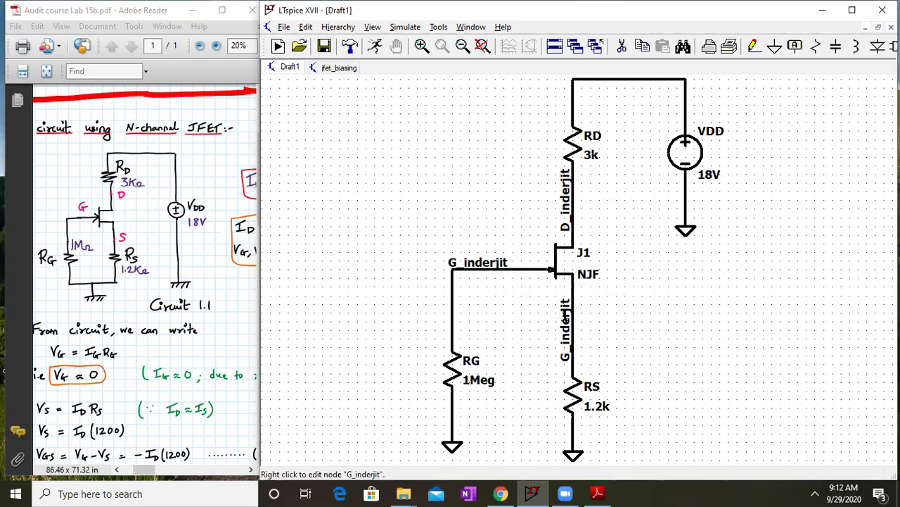
{"action": "right_click", "coordinate": [565, 309]}
{"action": "left_click", "coordinate": [555, 249]}
{"action": "key", "text": "BackSpace"}
{"action": "type", "text": "S"}
{"action": "key", "text": "Return"}
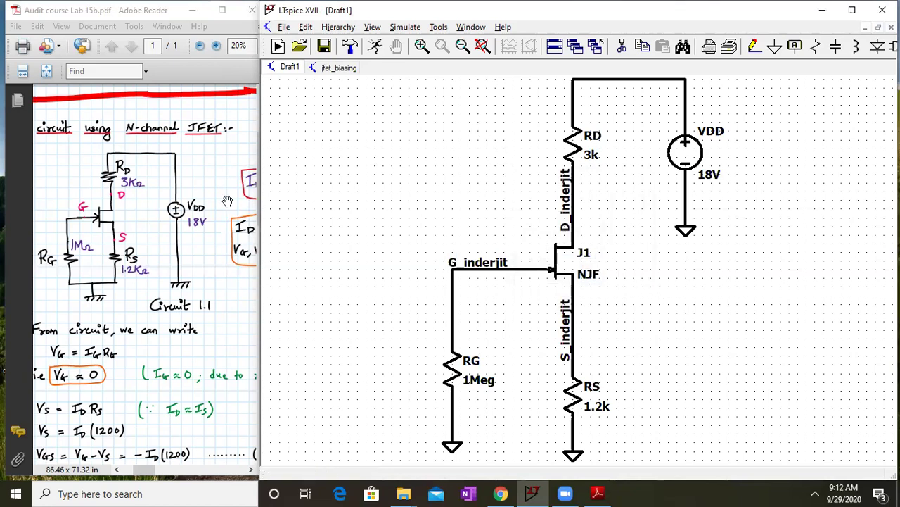
{"action": "left_click", "coordinate": [206, 206]}
{"action": "left_click_drag", "start_coordinate": [206, 206], "coordinate": [96, 203]}
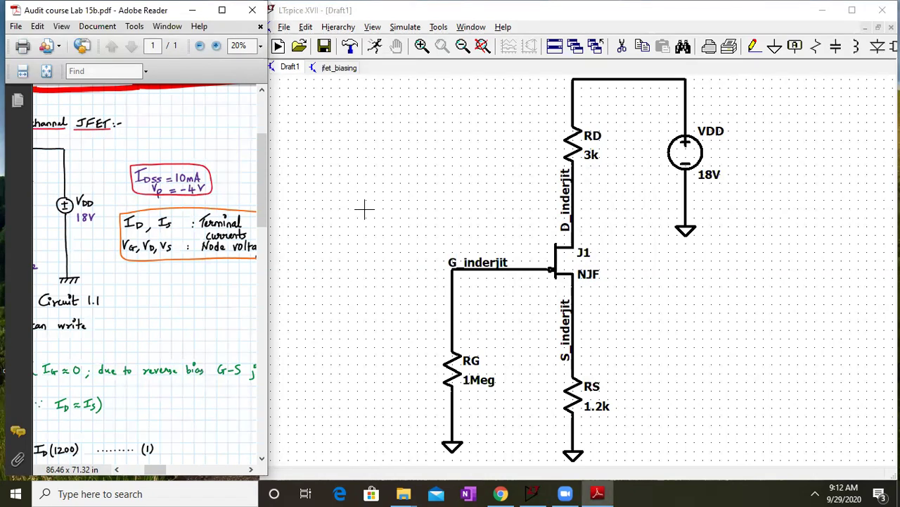
Start a comment reading 'JFET Parameters:', 'VP = -4V, IDSS = 20 mA' and 'beta = IDSS / VP*VP ='
{"action": "right_click", "coordinate": [312, 141]}
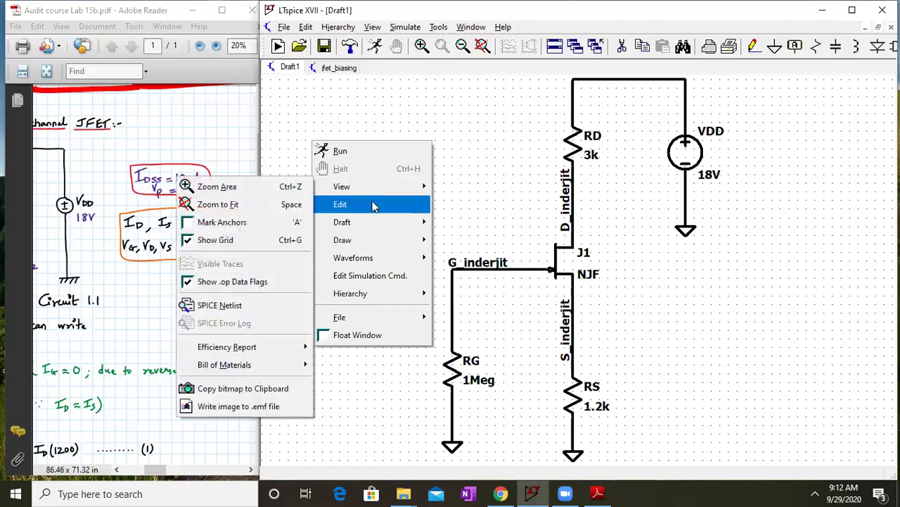
{"action": "mouse_move", "coordinate": [367, 222]}
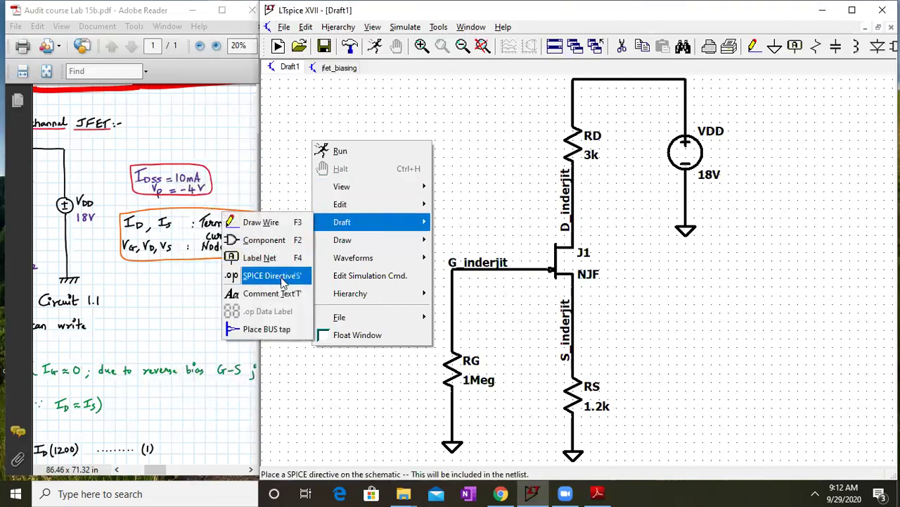
{"action": "left_click", "coordinate": [280, 295]}
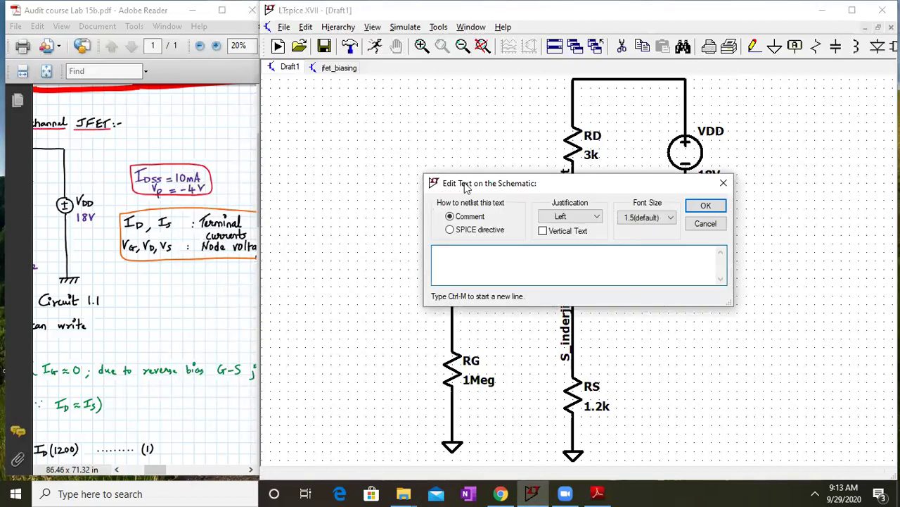
{"action": "left_click_drag", "start_coordinate": [467, 186], "coordinate": [338, 108]}
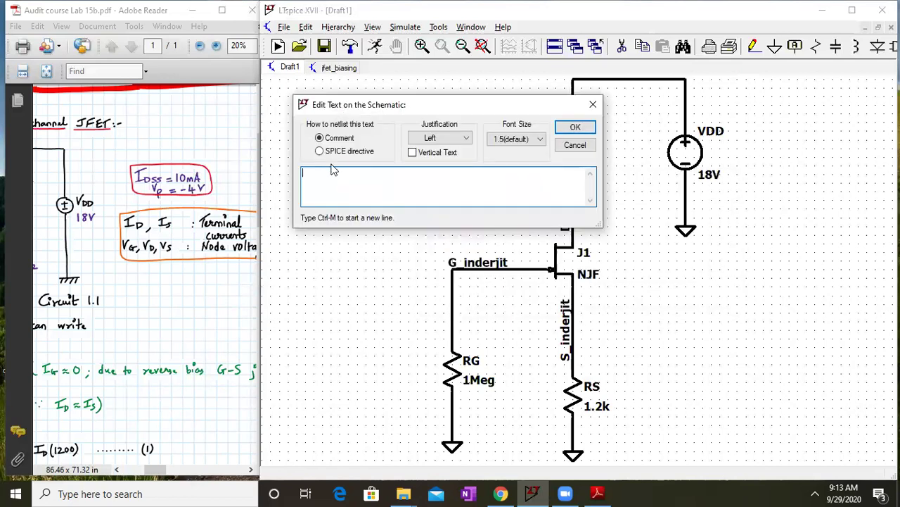
{"action": "type", "text": "JFET Parameters:"}
{"action": "key", "text": "ctrl+m"}
{"action": "type", "text": "VP = -4V"}
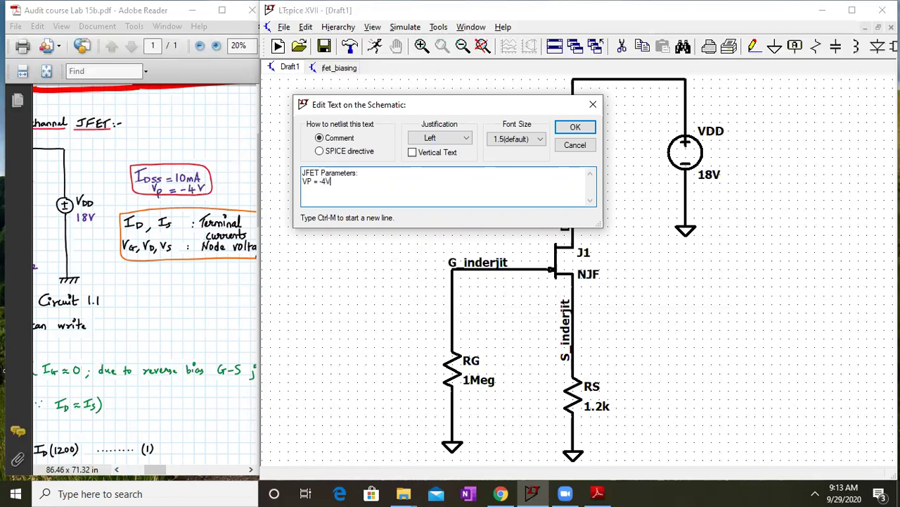
{"action": "type", "text": ", IDSS = 20"}
{"action": "type", "text": " mA"}
{"action": "type", "text": "beta = "}
{"action": "type", "text": "IDSS "}
{"action": "type", "text": "/"}
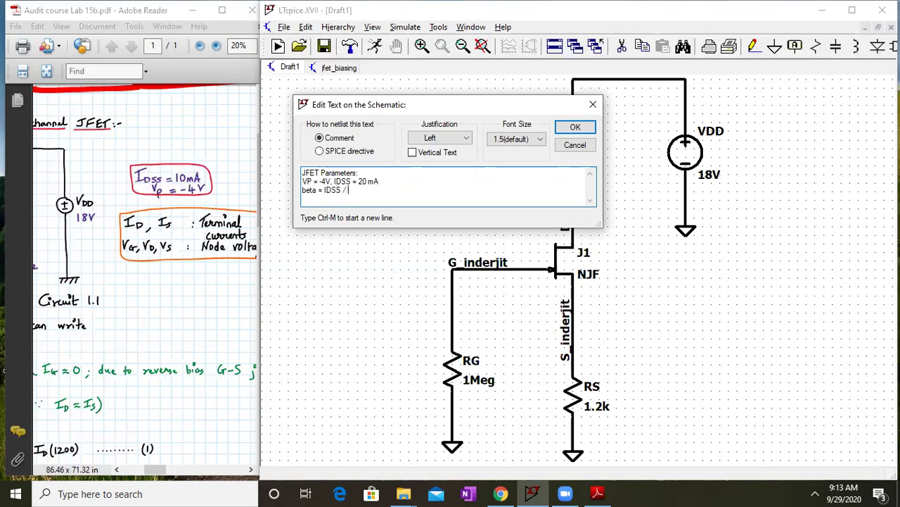
{"action": "type", "text": " VP*VP ="}
Correct IDSS to 10 mA, append 0.625e-3, set font size 2.0, and place it top-left
{"action": "left_click", "coordinate": [361, 181]}
{"action": "key", "text": "BackSpace"}
{"action": "type", "text": "1"}
{"action": "left_click", "coordinate": [386, 192]}
{"action": "type", "text": "0.625e-3"}
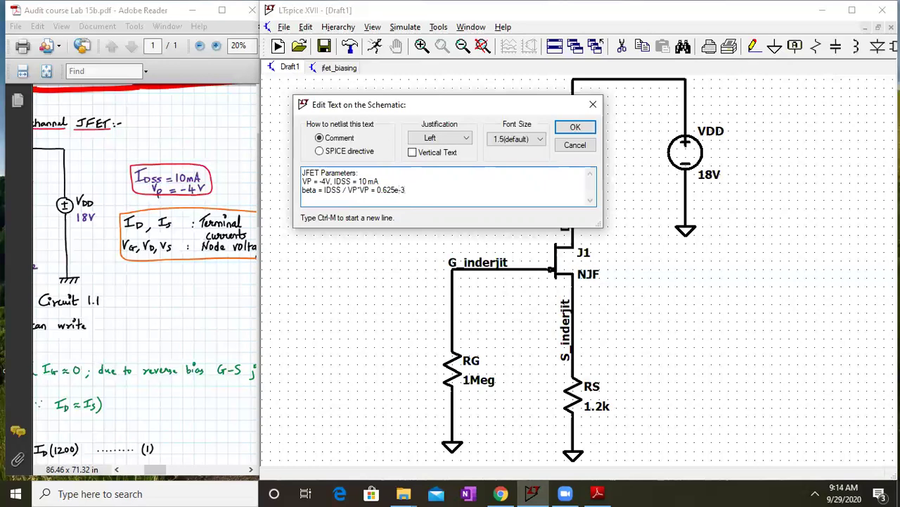
{"action": "left_click", "coordinate": [541, 138]}
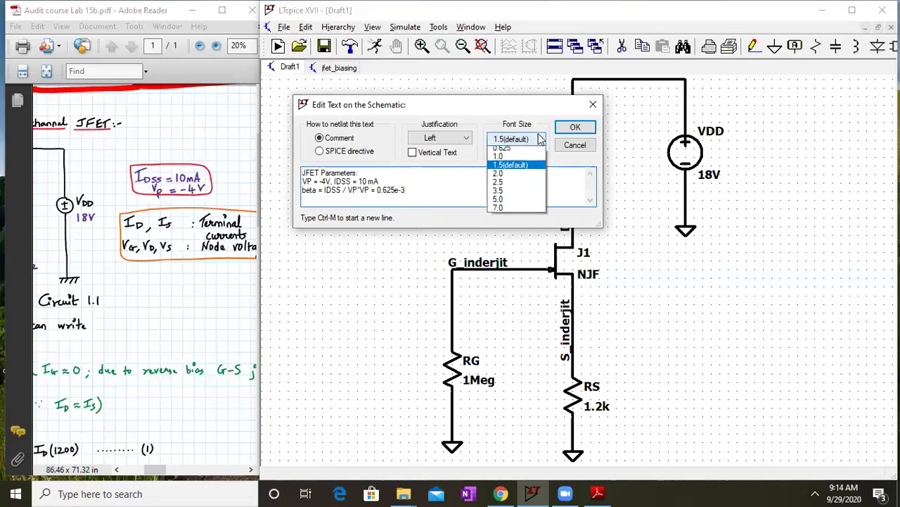
{"action": "left_click", "coordinate": [524, 177]}
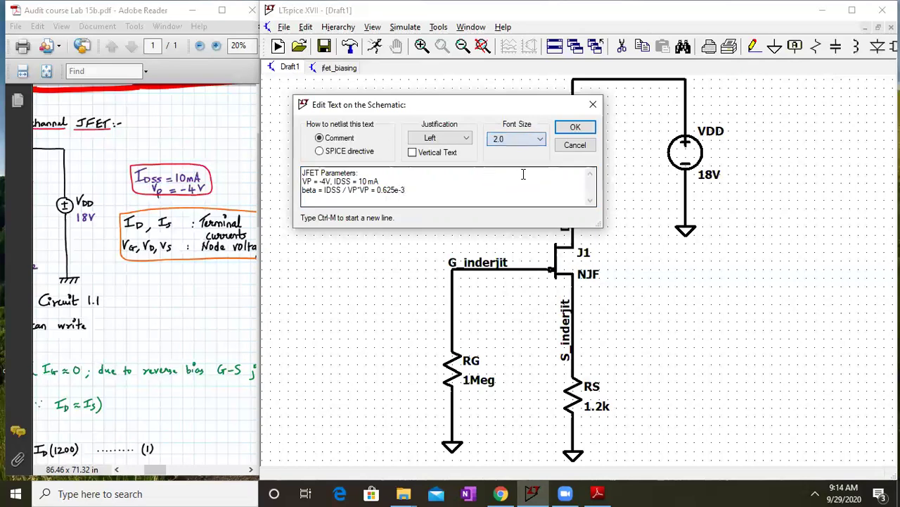
{"action": "left_click", "coordinate": [574, 127]}
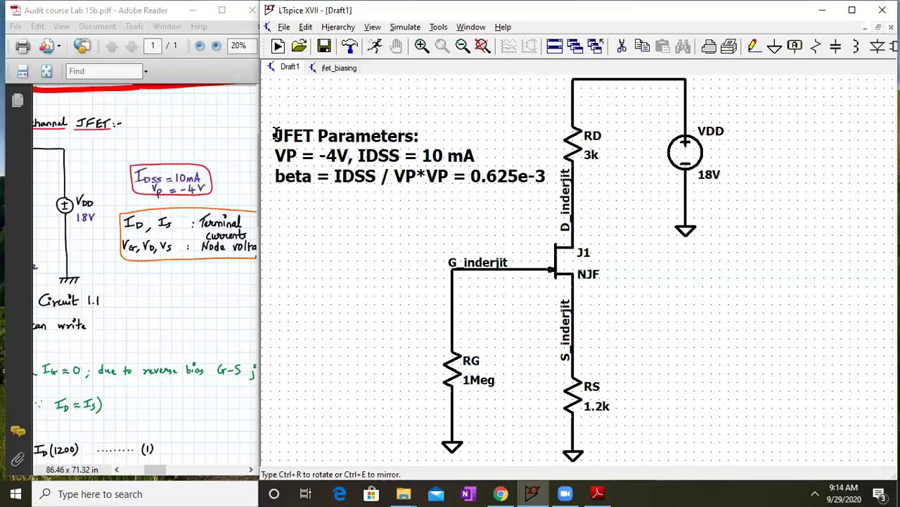
{"action": "left_click", "coordinate": [275, 133]}
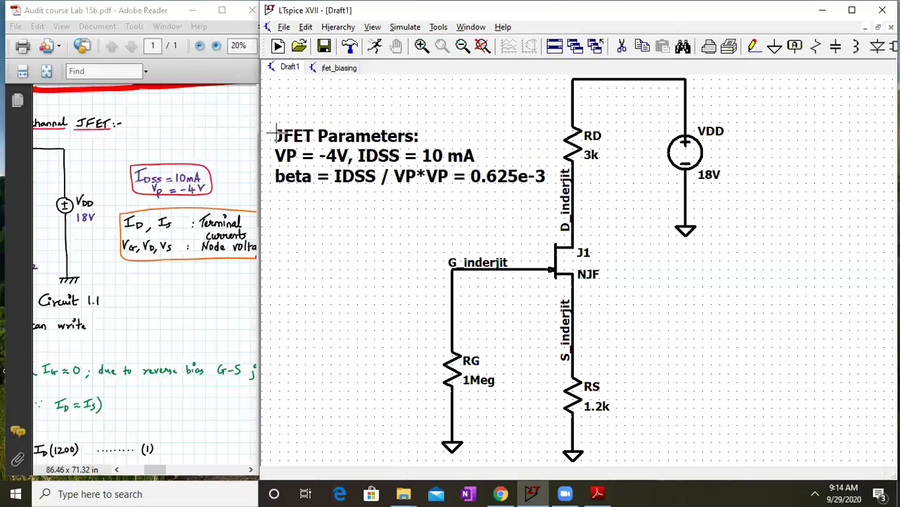
Add the SPICE directive .model njf1 njf(vto = -4V beta = 0.625e-3) beside RS
{"action": "right_click", "coordinate": [659, 360]}
{"action": "mouse_move", "coordinate": [689, 237]}
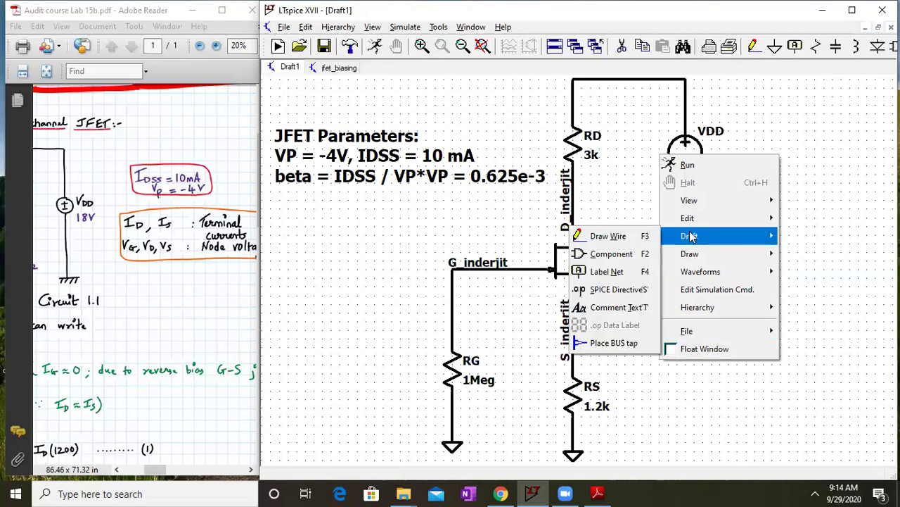
{"action": "left_click", "coordinate": [615, 289]}
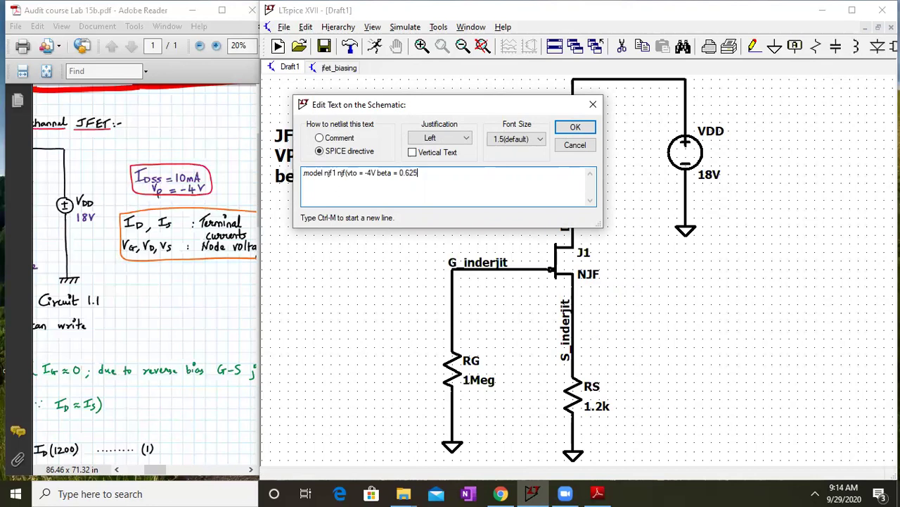
{"action": "type", "text": "3"}
{"action": "left_click_drag", "start_coordinate": [479, 111], "coordinate": [760, 104]}
{"action": "left_click", "coordinate": [840, 129]}
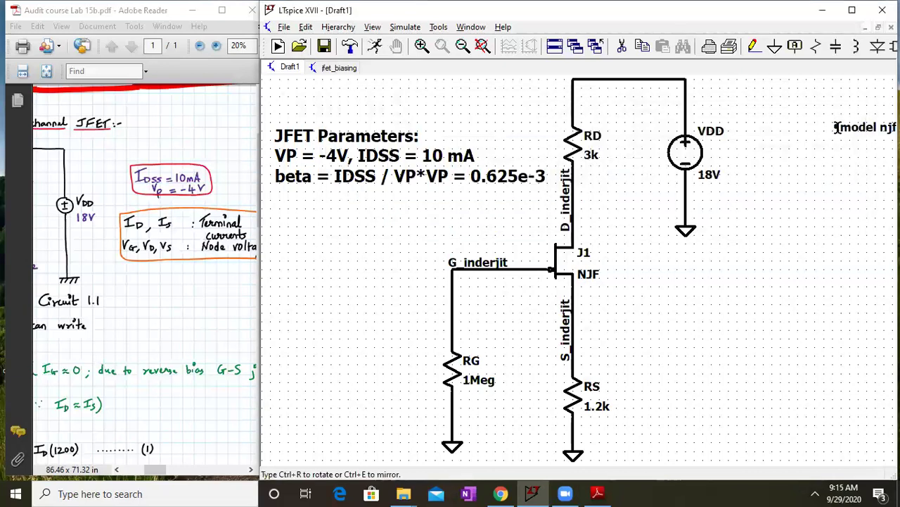
{"action": "left_click", "coordinate": [601, 440]}
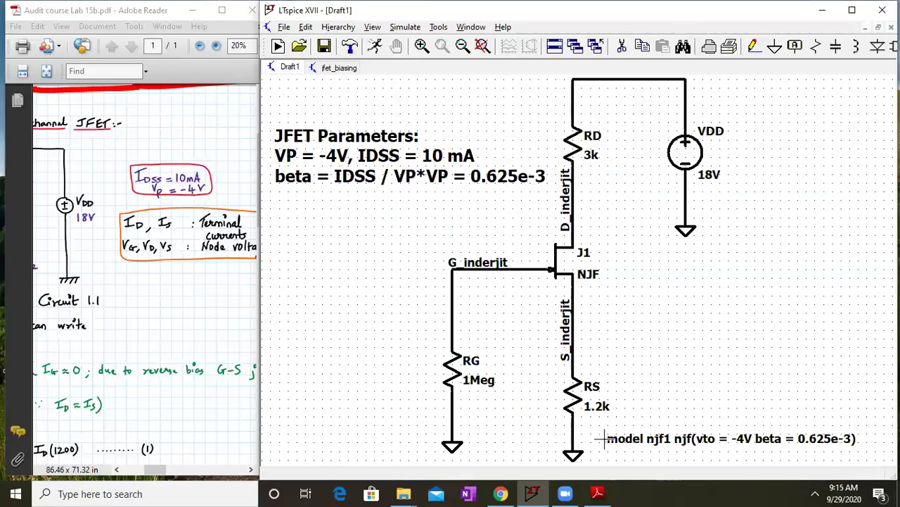
Change J1's value from NJF to NJF1
{"action": "right_click", "coordinate": [584, 268]}
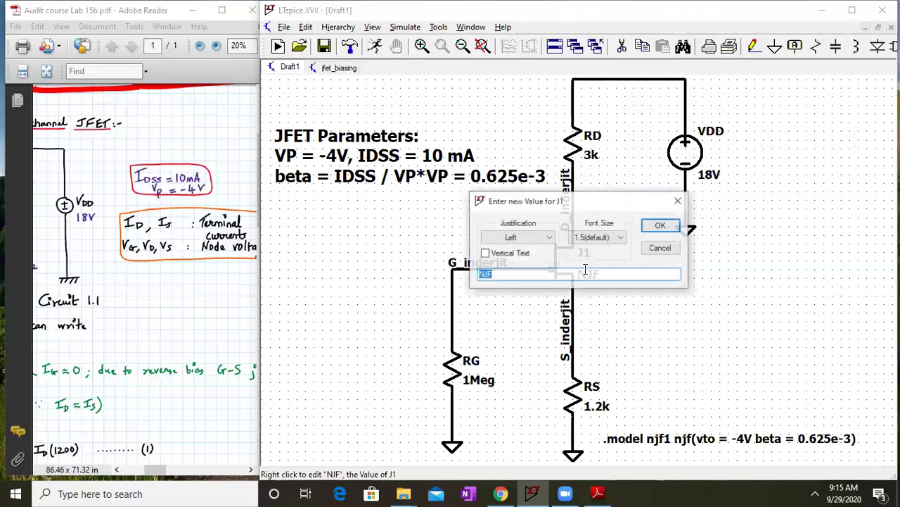
{"action": "left_click", "coordinate": [518, 275]}
{"action": "type", "text": "1"}
{"action": "key", "text": "Return"}
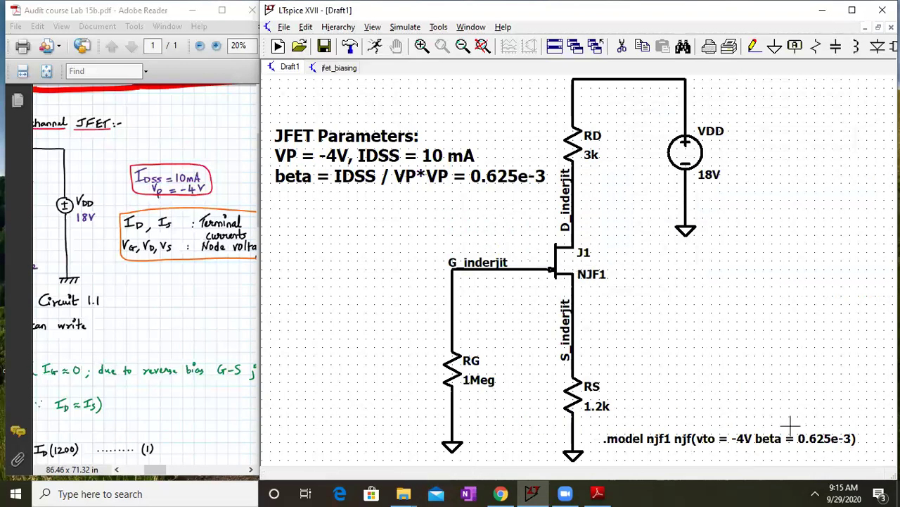
{"action": "left_click_drag", "start_coordinate": [621, 120], "coordinate": [614, 165]}
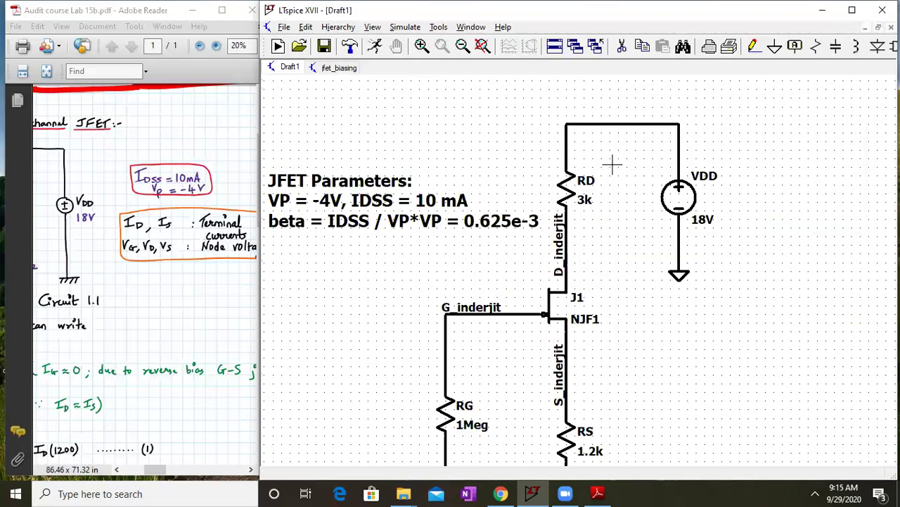
Fit the circuit in view and close the fet_biasing schematic tab
{"action": "right_click", "coordinate": [561, 97]}
{"action": "mouse_move", "coordinate": [594, 144]}
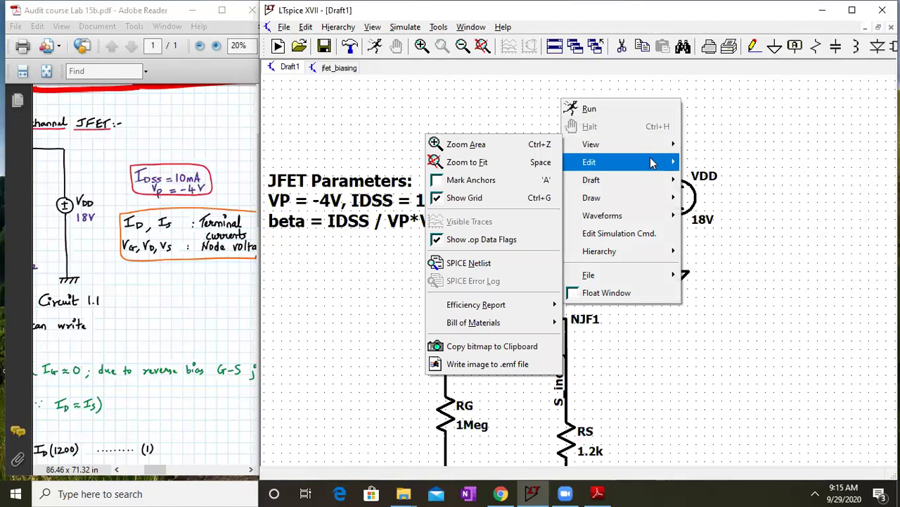
{"action": "left_click", "coordinate": [454, 100]}
{"action": "left_click", "coordinate": [483, 45]}
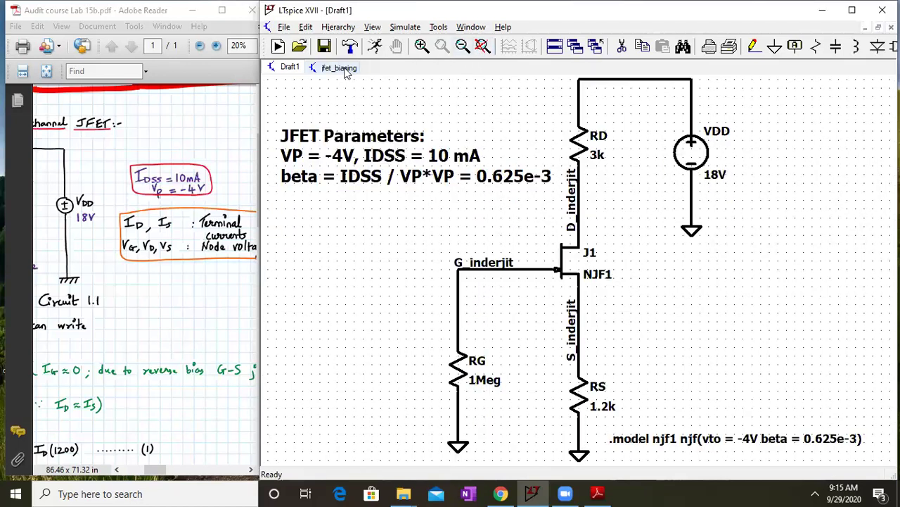
{"action": "right_click", "coordinate": [344, 70]}
{"action": "left_click", "coordinate": [362, 94]}
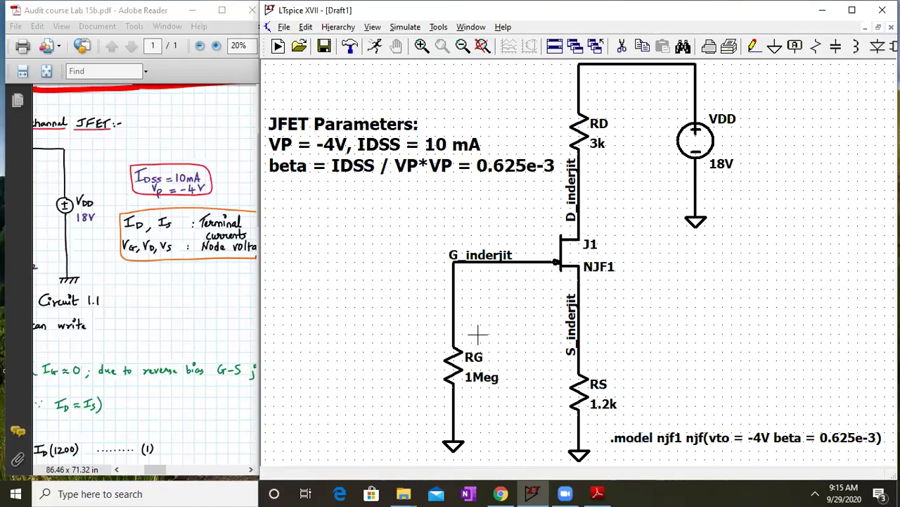
Review the handwritten PDF calculations showing ID = 1.8859 mA and VDS = 10.0792 V
{"action": "left_click", "coordinate": [136, 363]}
{"action": "scroll", "coordinate": [141, 285], "scroll_direction": "down", "scroll_amount": 6}
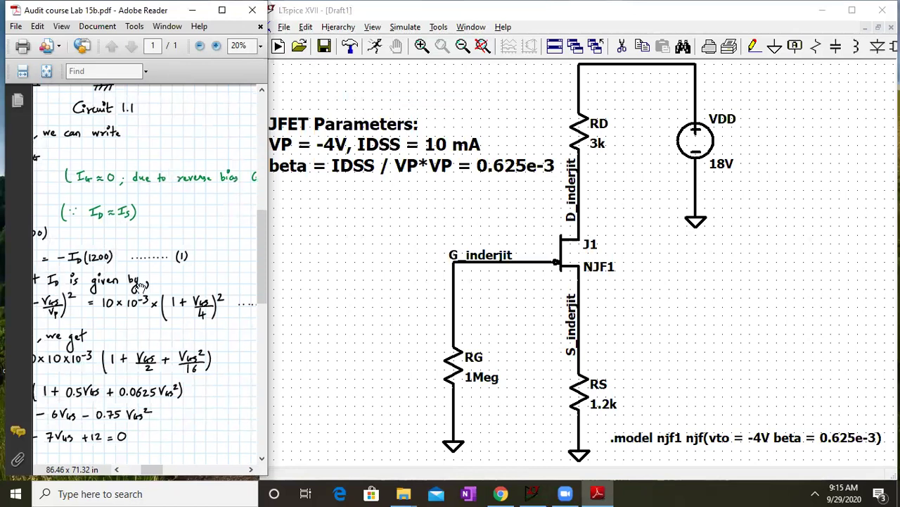
{"action": "scroll", "coordinate": [141, 287], "scroll_direction": "down", "scroll_amount": 7}
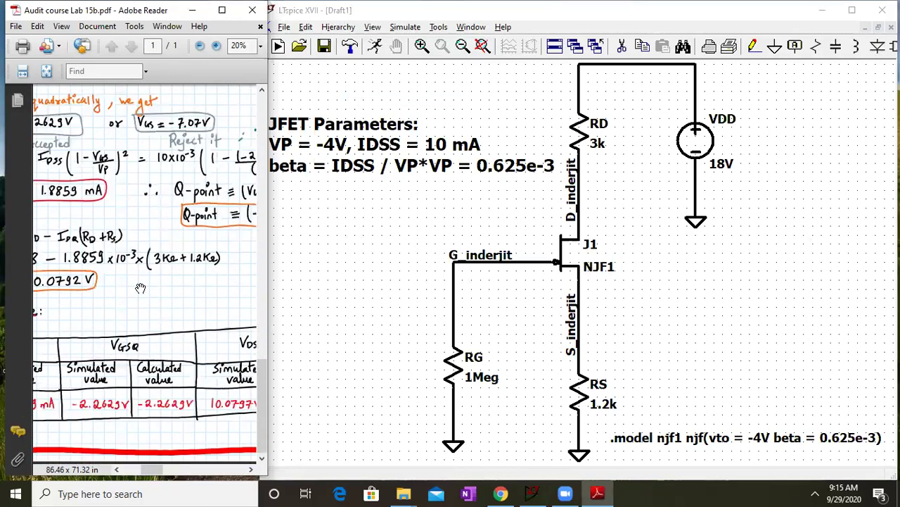
{"action": "scroll", "coordinate": [183, 328], "scroll_direction": "left", "scroll_amount": 3}
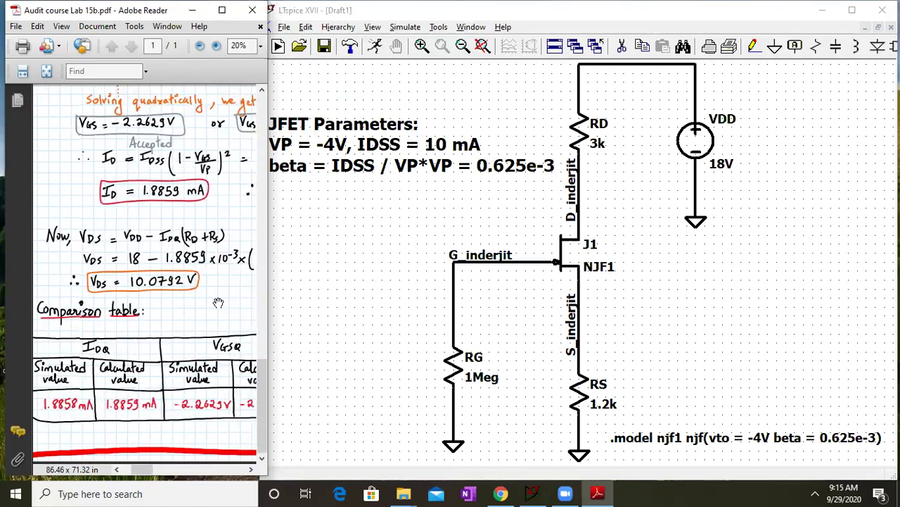
{"action": "left_click", "coordinate": [399, 29]}
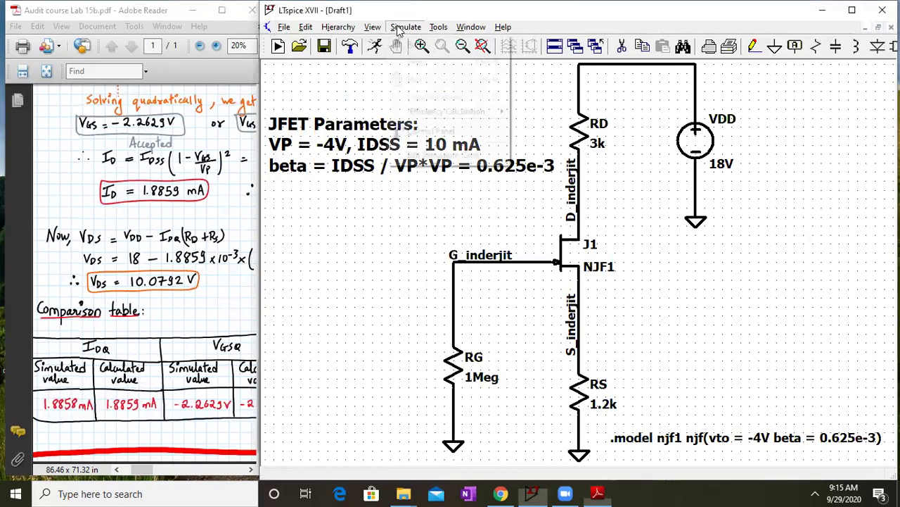
Run a DC op pnt (.op) simulation and review Id(J1) = 0.00188581 and drain 12.3426 V
{"action": "left_click", "coordinate": [409, 44]}
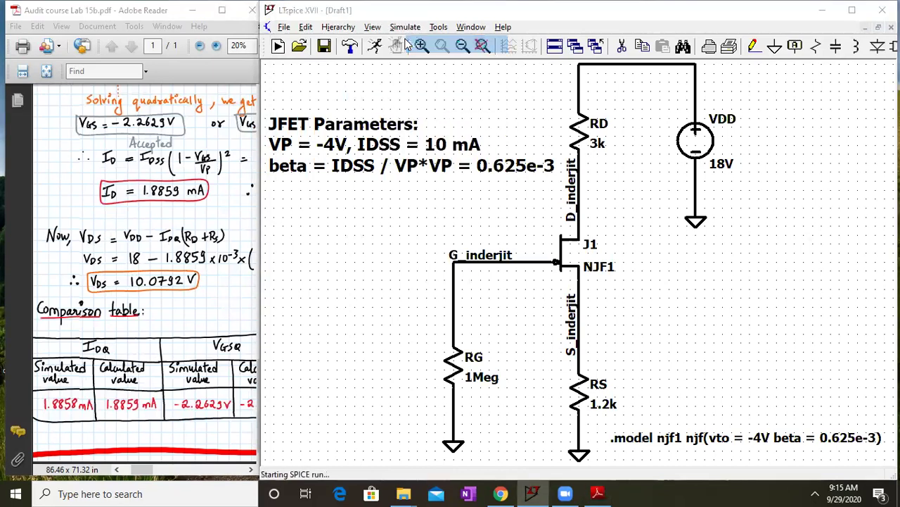
{"action": "left_click", "coordinate": [651, 155]}
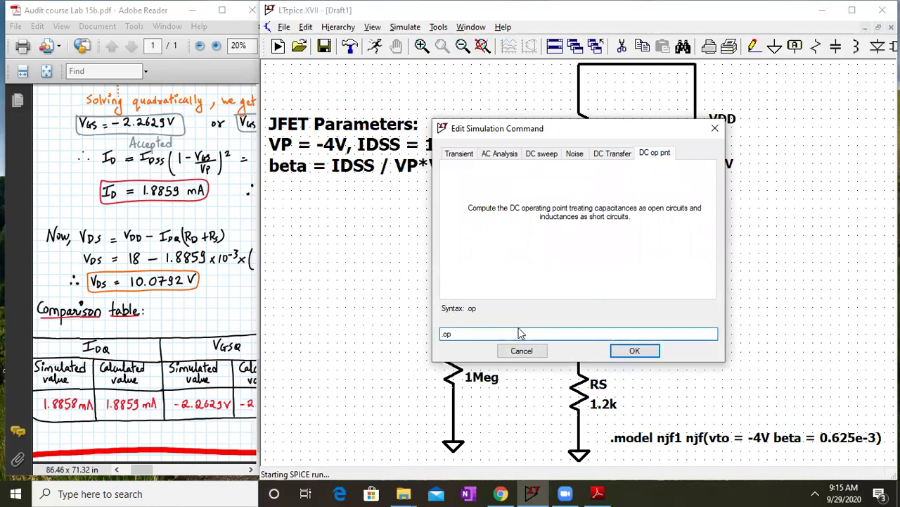
{"action": "left_click", "coordinate": [650, 351]}
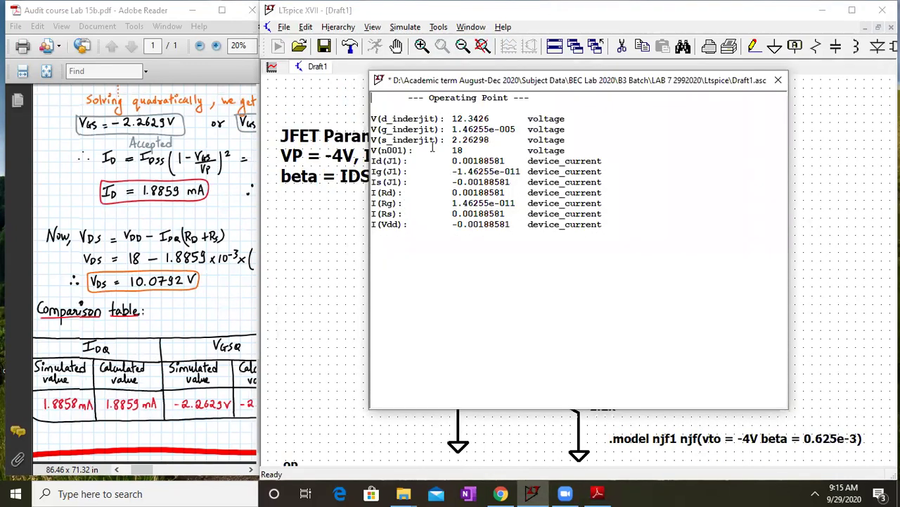
{"action": "scroll", "coordinate": [433, 146], "scroll_direction": "up", "scroll_amount": 3}
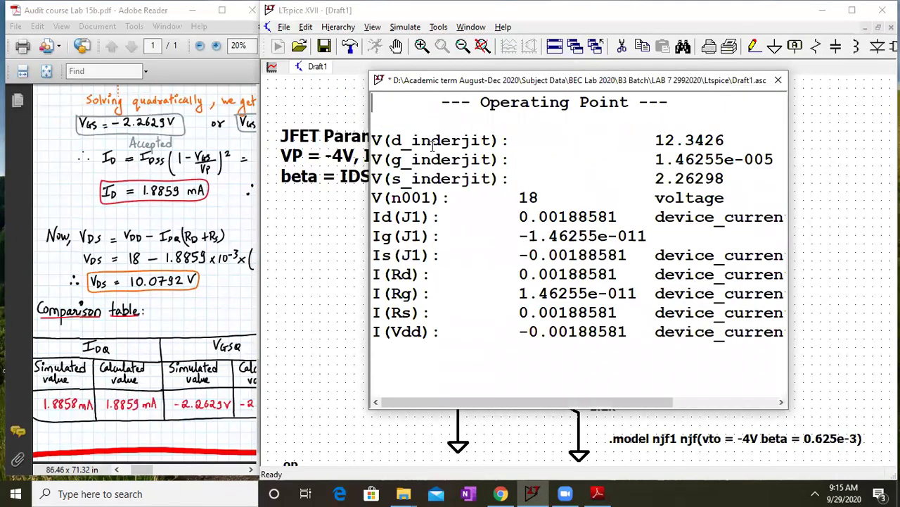
{"action": "scroll", "coordinate": [433, 145], "scroll_direction": "down", "scroll_amount": 2}
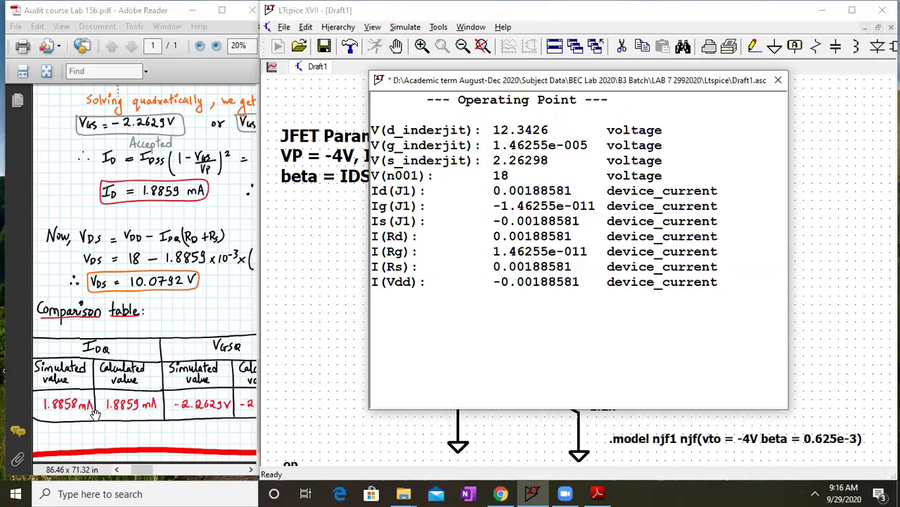
Compare the PDF's Q-point and VDSQ columns, then move the results window right and close it
{"action": "left_click_drag", "start_coordinate": [206, 410], "coordinate": [113, 347]}
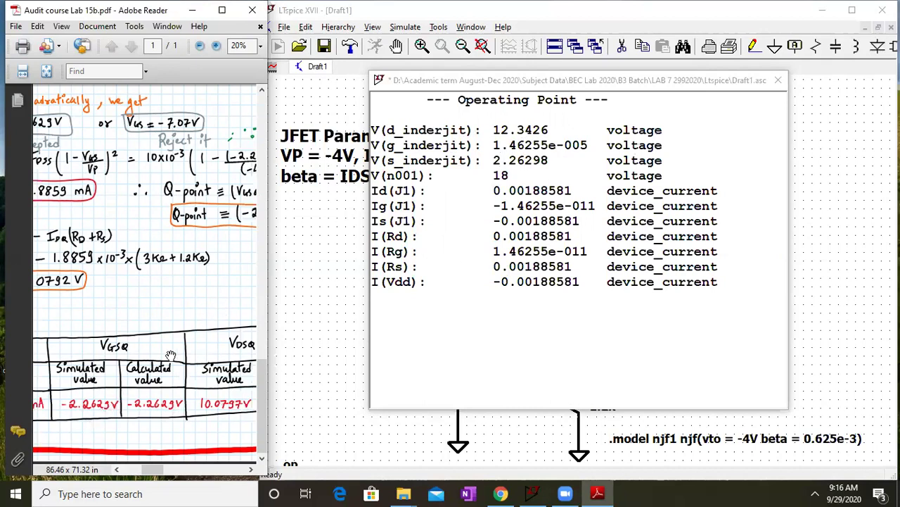
{"action": "left_click_drag", "start_coordinate": [232, 364], "coordinate": [106, 360]}
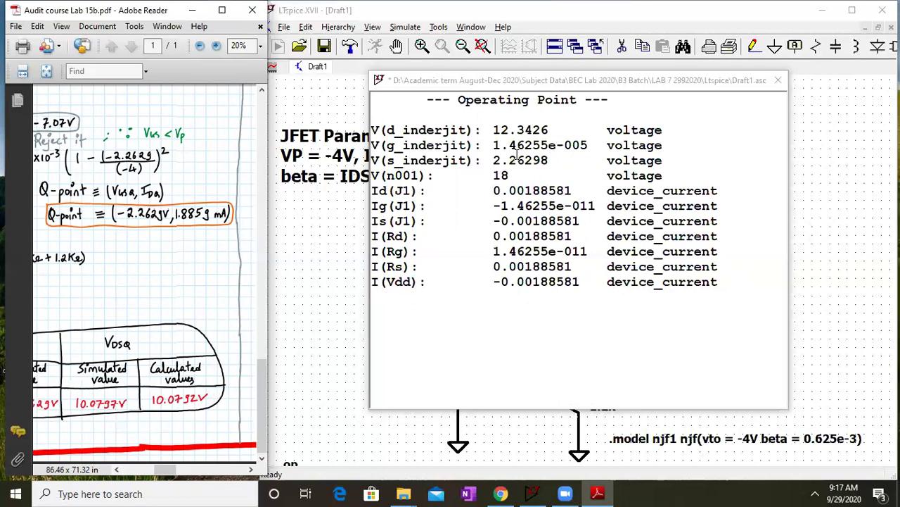
{"action": "left_click", "coordinate": [605, 94]}
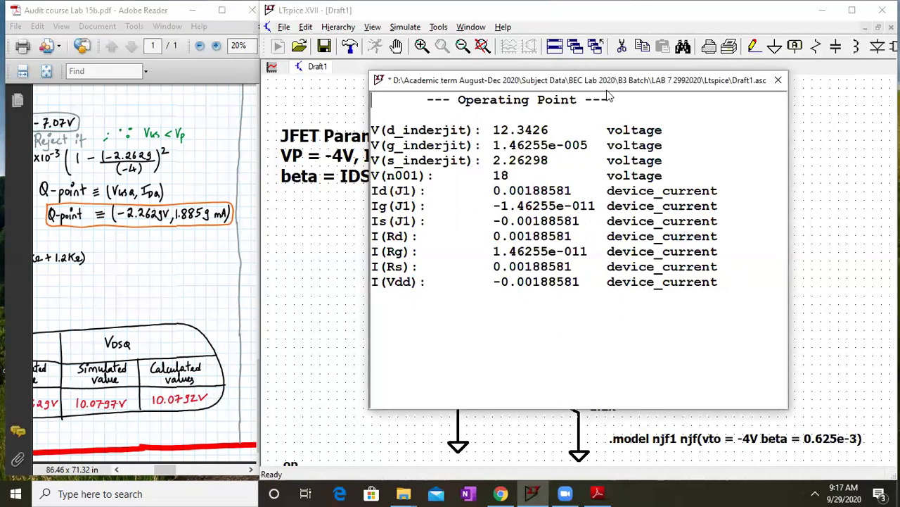
{"action": "left_click_drag", "start_coordinate": [608, 97], "coordinate": [705, 108]}
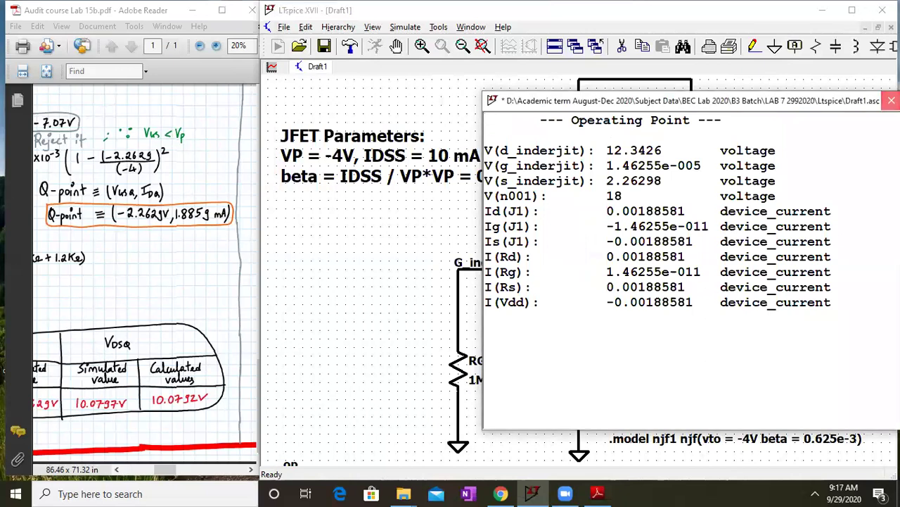
{"action": "left_click", "coordinate": [892, 101]}
Maximize the window and rerun the operating-point simulation
{"action": "left_click", "coordinate": [852, 10]}
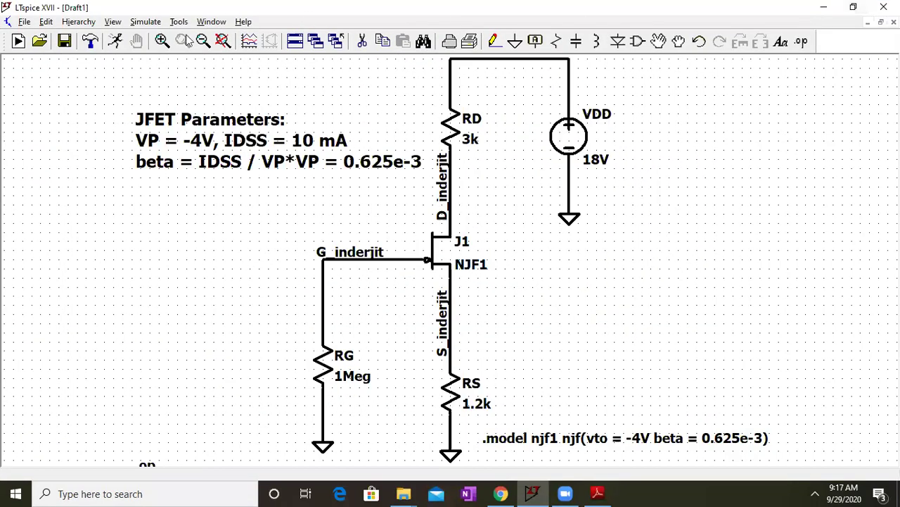
{"action": "left_click", "coordinate": [141, 22]}
{"action": "left_click", "coordinate": [148, 39]}
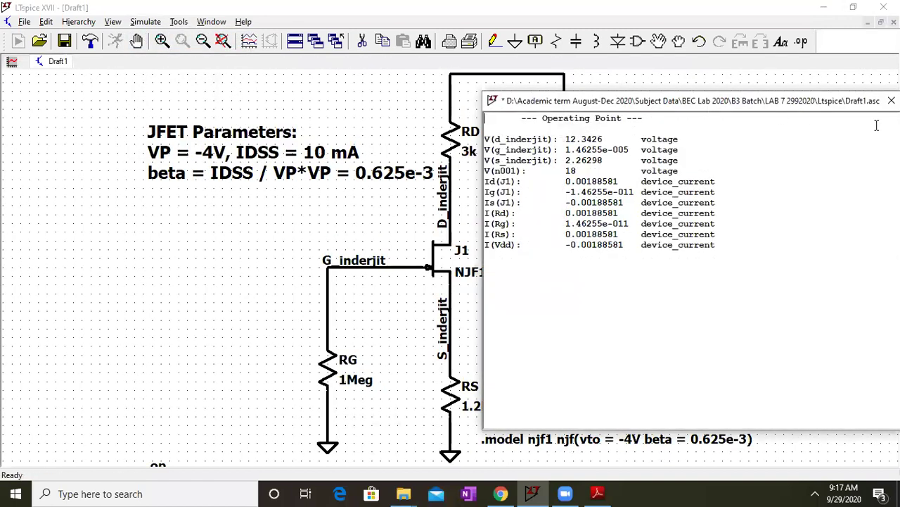
{"action": "left_click_drag", "start_coordinate": [742, 105], "coordinate": [870, 107]}
{"action": "scroll", "coordinate": [773, 173], "scroll_direction": "up", "scroll_amount": 2}
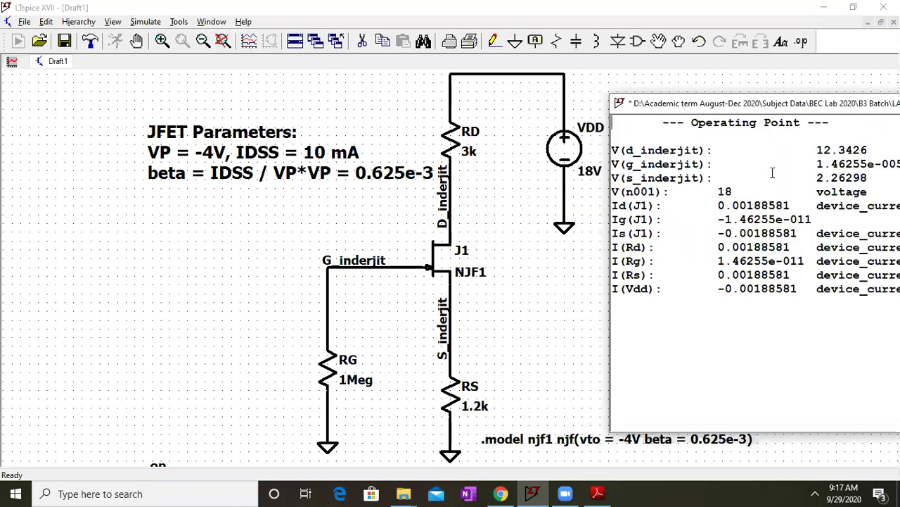
{"action": "scroll", "coordinate": [772, 173], "scroll_direction": "down", "scroll_amount": 2}
Review and close the operating-point results, then start the text comment 'JFET SELF BIAS Circuit'
{"action": "scroll", "coordinate": [773, 173], "scroll_direction": "up", "scroll_amount": 1}
{"action": "scroll", "coordinate": [772, 174], "scroll_direction": "down", "scroll_amount": 1}
{"action": "scroll", "coordinate": [773, 173], "scroll_direction": "down", "scroll_amount": 1}
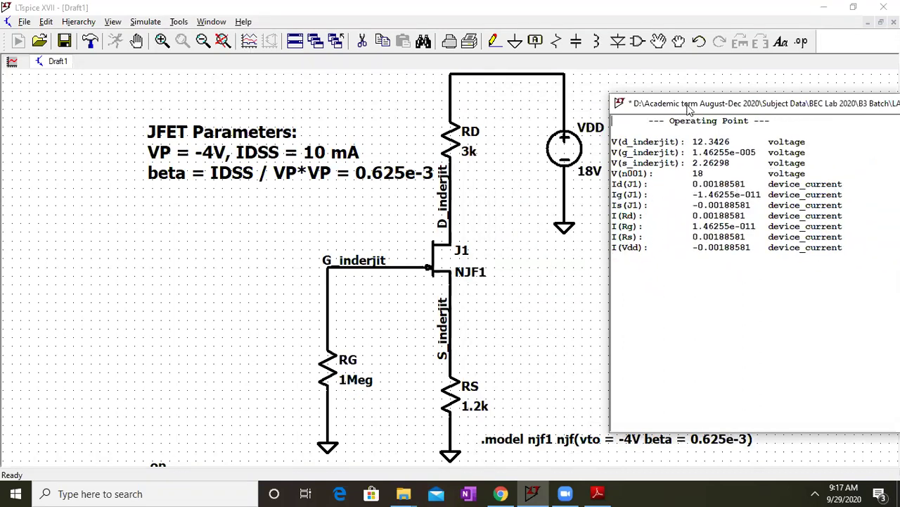
{"action": "left_click_drag", "start_coordinate": [689, 109], "coordinate": [696, 88]}
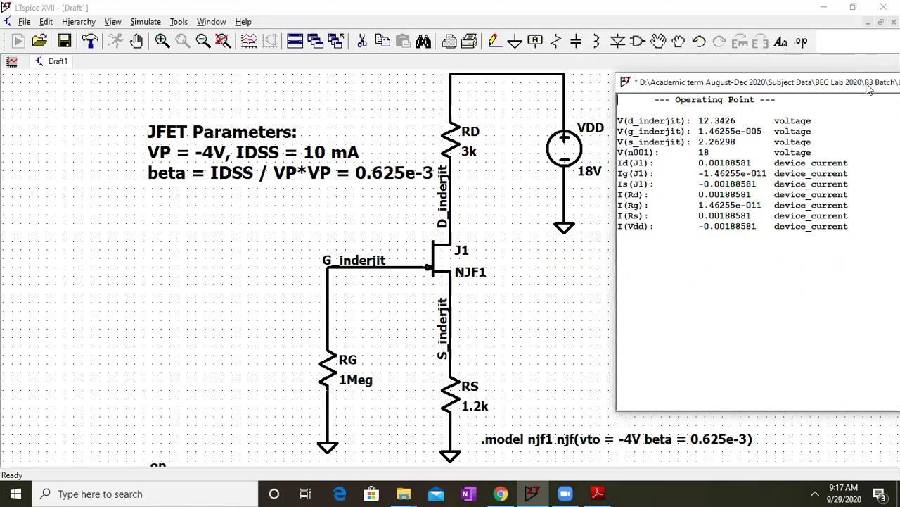
{"action": "left_click_drag", "start_coordinate": [868, 87], "coordinate": [609, 129]}
{"action": "left_click", "coordinate": [657, 119]}
{"action": "left_click", "coordinate": [781, 44]}
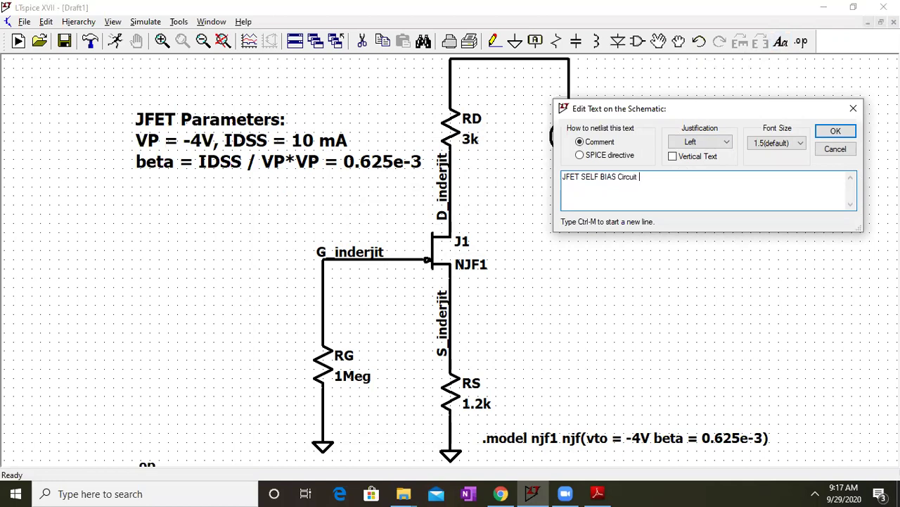
Place the 'JFET SELF BIAS Circuit' title above the circuit at font size 2.5, then fit the view
{"action": "key", "text": "Return"}
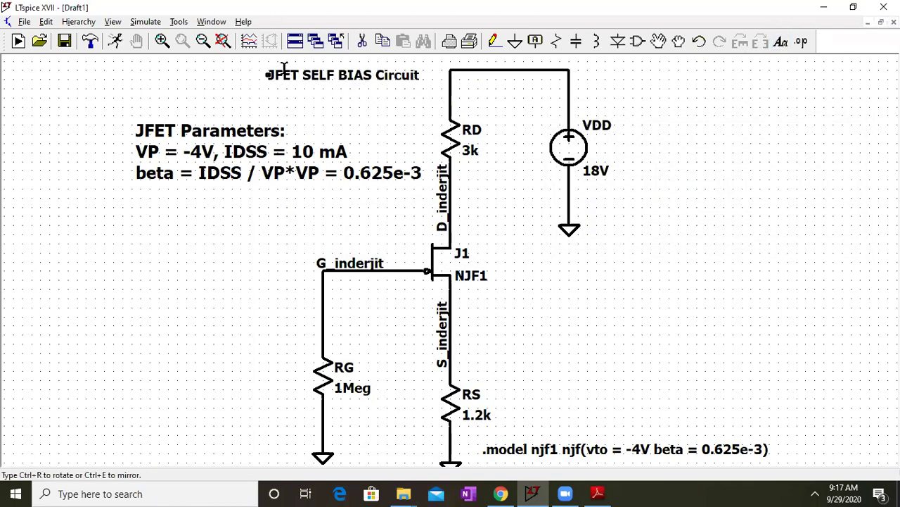
{"action": "left_click", "coordinate": [265, 84]}
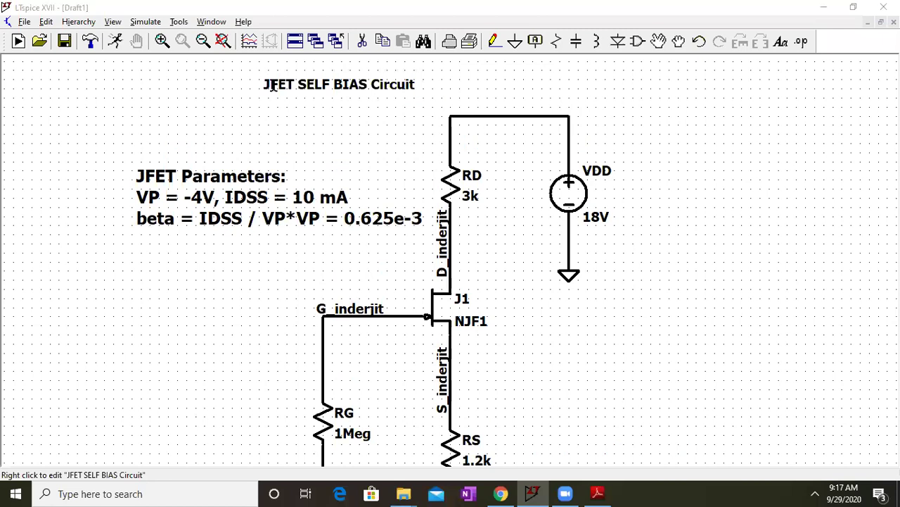
{"action": "right_click", "coordinate": [273, 85]}
{"action": "left_click", "coordinate": [774, 142]}
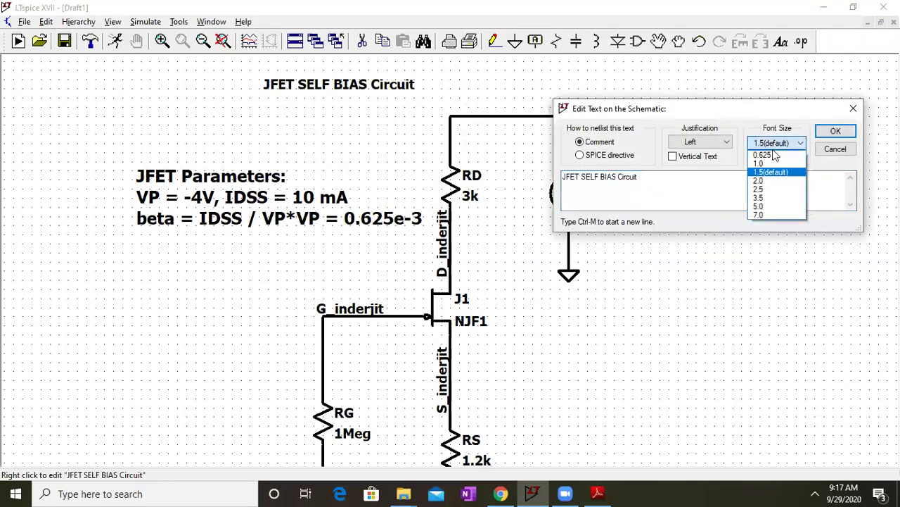
{"action": "left_click", "coordinate": [767, 189]}
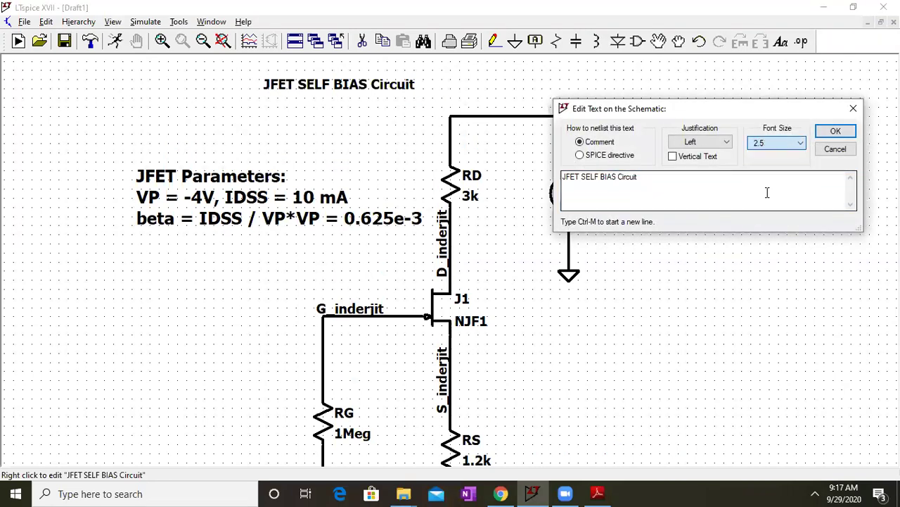
{"action": "left_click", "coordinate": [836, 132]}
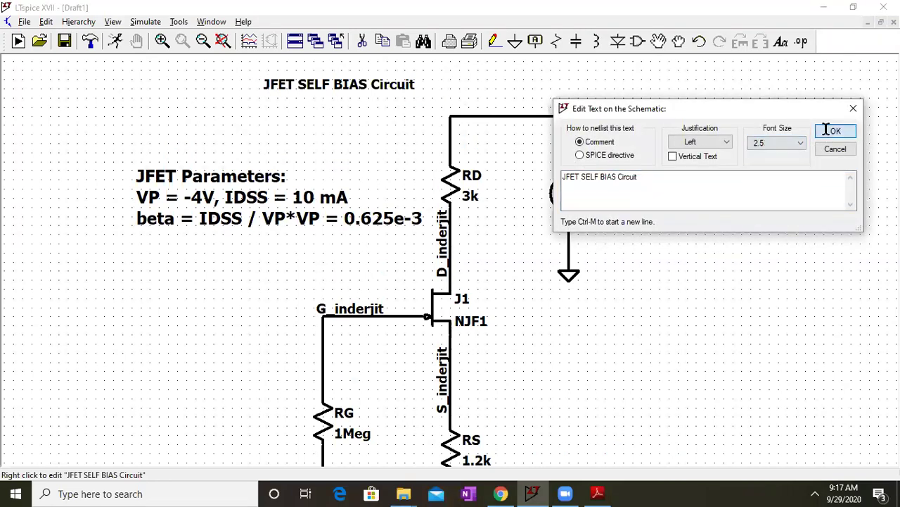
{"action": "left_click", "coordinate": [223, 41]}
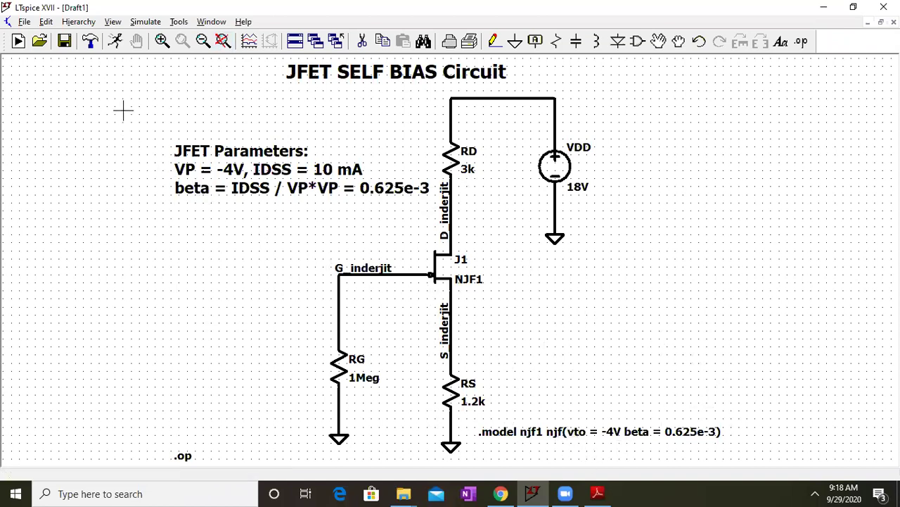
Rerun the simulation and move the operating-point results to the upper right
{"action": "left_click", "coordinate": [154, 21]}
{"action": "left_click", "coordinate": [156, 40]}
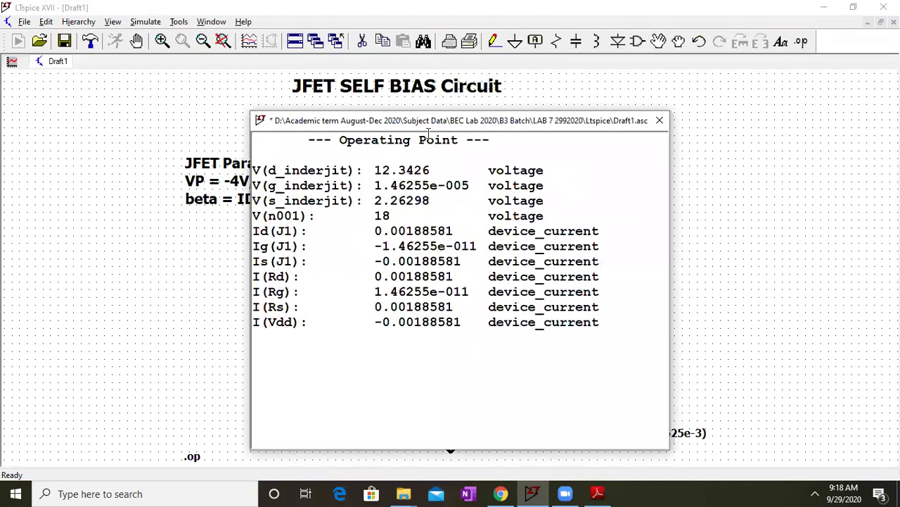
{"action": "left_click_drag", "start_coordinate": [474, 127], "coordinate": [754, 96]}
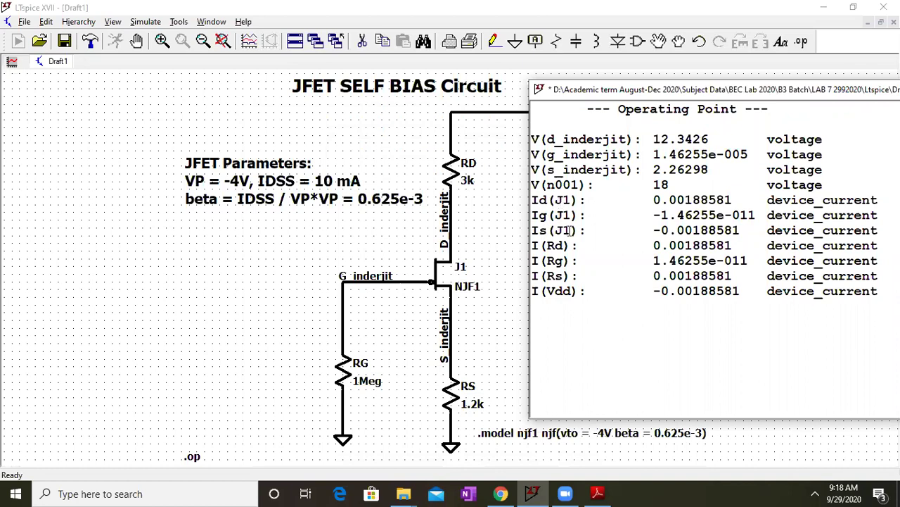
Drag the operating-point results back to the centre and close them
{"action": "left_click_drag", "start_coordinate": [760, 98], "coordinate": [542, 132]}
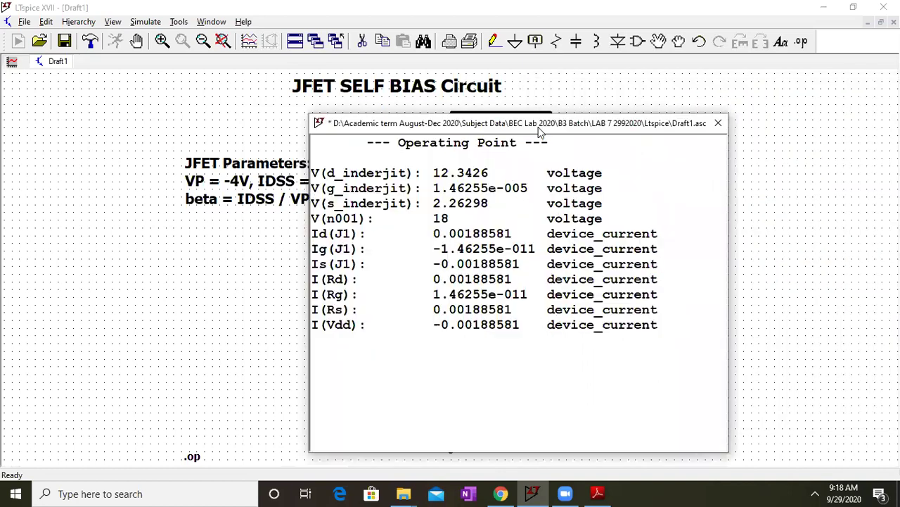
{"action": "left_click", "coordinate": [717, 126]}
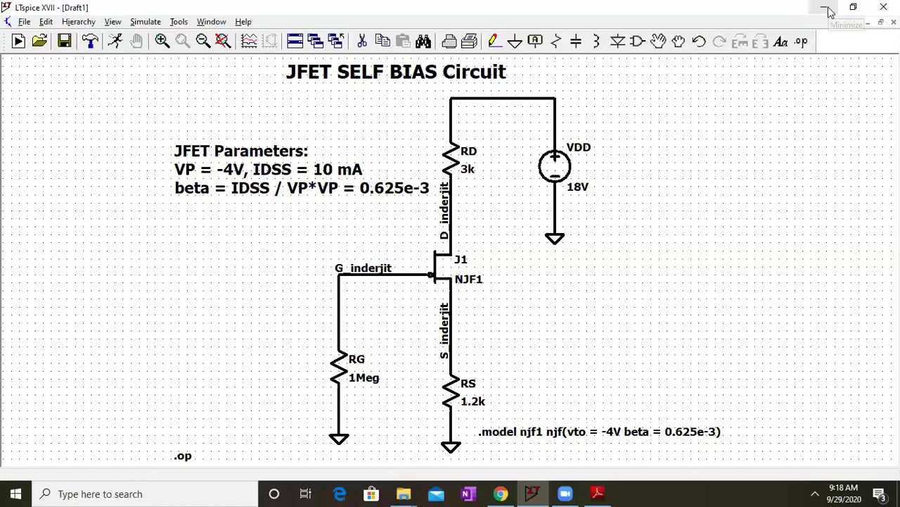
Bring the 'Audit course Lab 15b.pdf' notes to the front in a maximized Adobe Reader window
{"action": "left_click", "coordinate": [598, 493]}
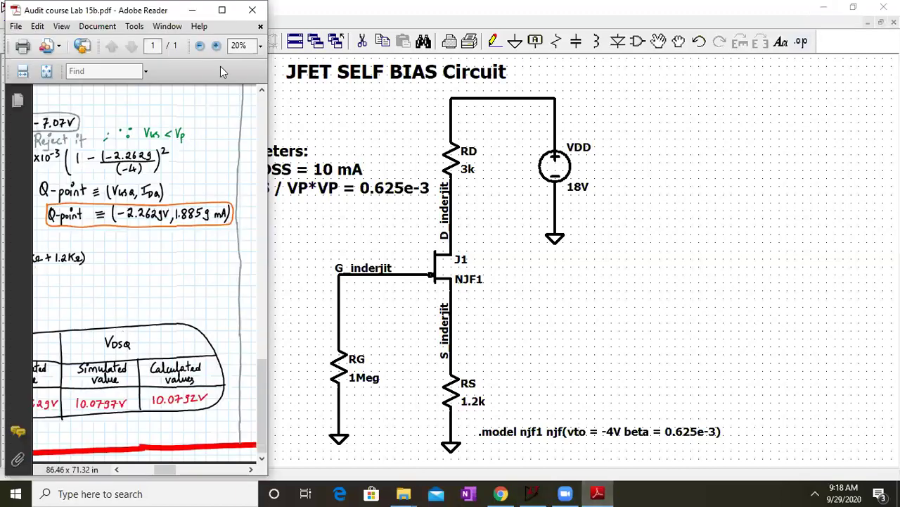
{"action": "left_click", "coordinate": [226, 11]}
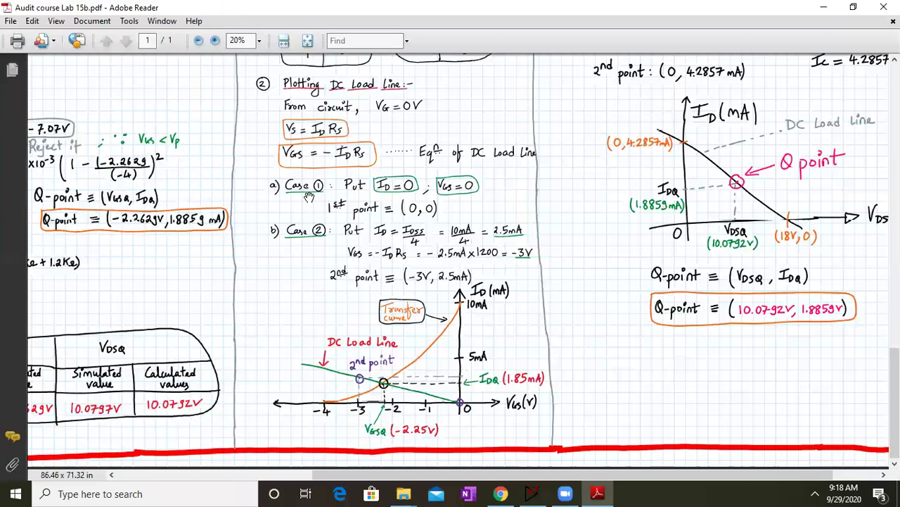
{"action": "scroll", "coordinate": [464, 148], "scroll_direction": "up", "scroll_amount": 5}
{"action": "scroll", "coordinate": [465, 148], "scroll_direction": "up", "scroll_amount": 8}
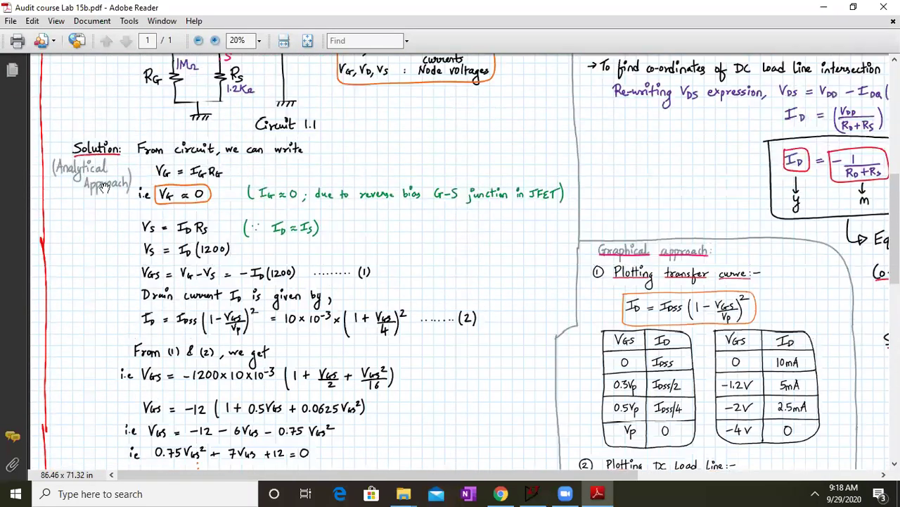
Review the handwritten Q-point solution and pan to the graphical-approach tables
{"action": "scroll", "coordinate": [254, 174], "scroll_direction": "down", "scroll_amount": 6}
{"action": "scroll", "coordinate": [254, 174], "scroll_direction": "down", "scroll_amount": 4}
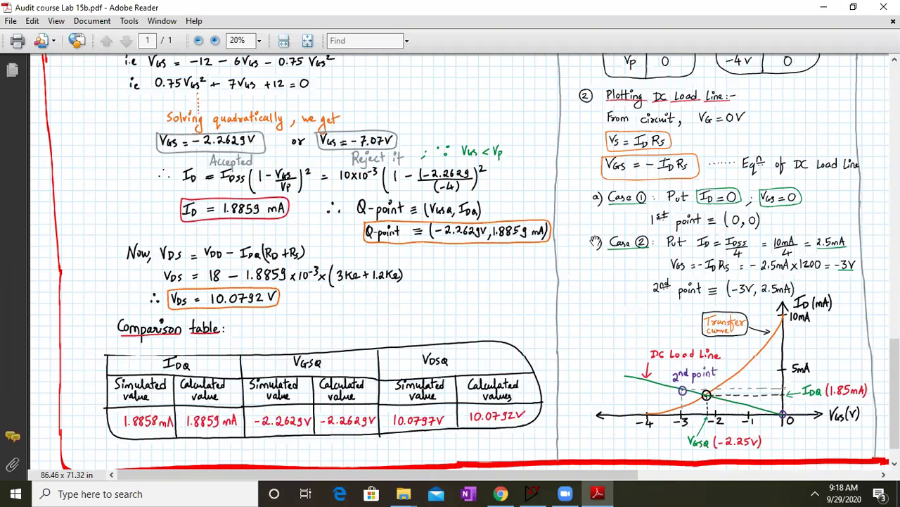
{"action": "left_click_drag", "start_coordinate": [766, 97], "coordinate": [646, 115]}
{"action": "scroll", "coordinate": [584, 125], "scroll_direction": "up", "scroll_amount": 2}
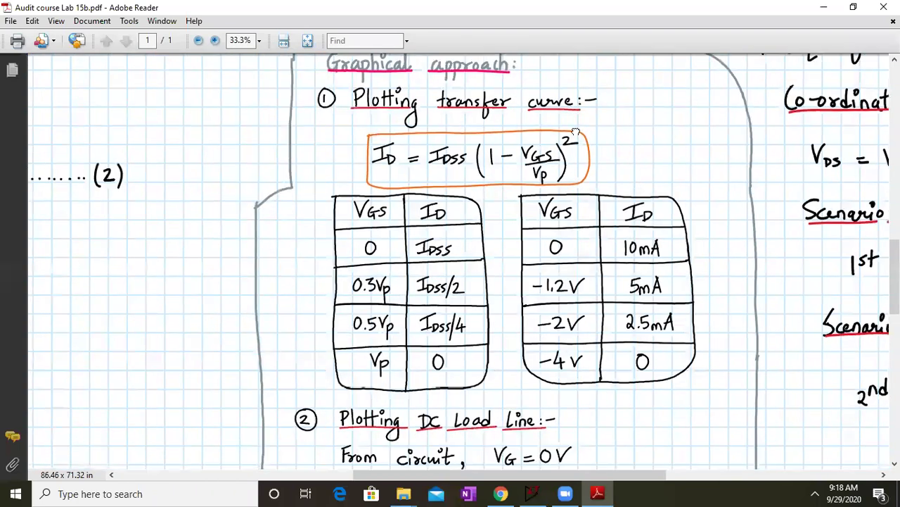
Pan the page to centre the transfer-curve section with VGS 0, −1.2, −2, −4 V tables
{"action": "left_click_drag", "start_coordinate": [575, 131], "coordinate": [571, 109]}
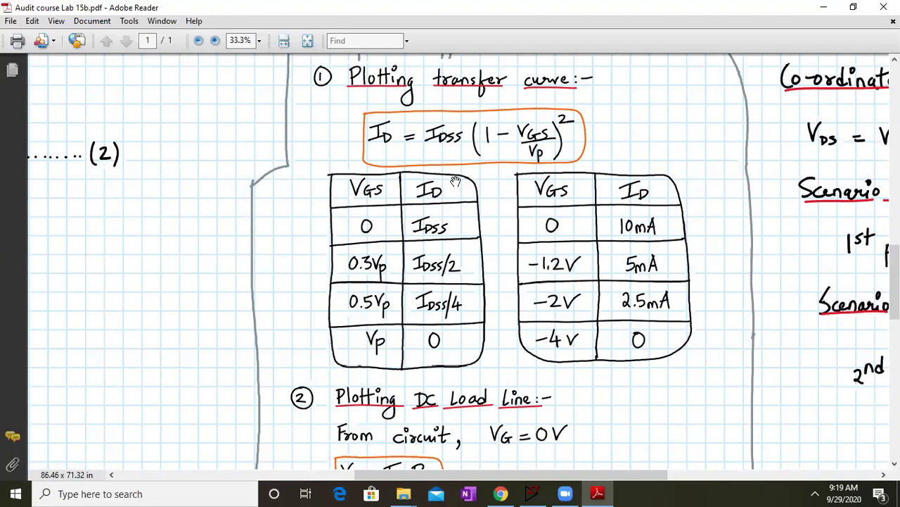
{"action": "left_click_drag", "start_coordinate": [656, 257], "coordinate": [626, 220]}
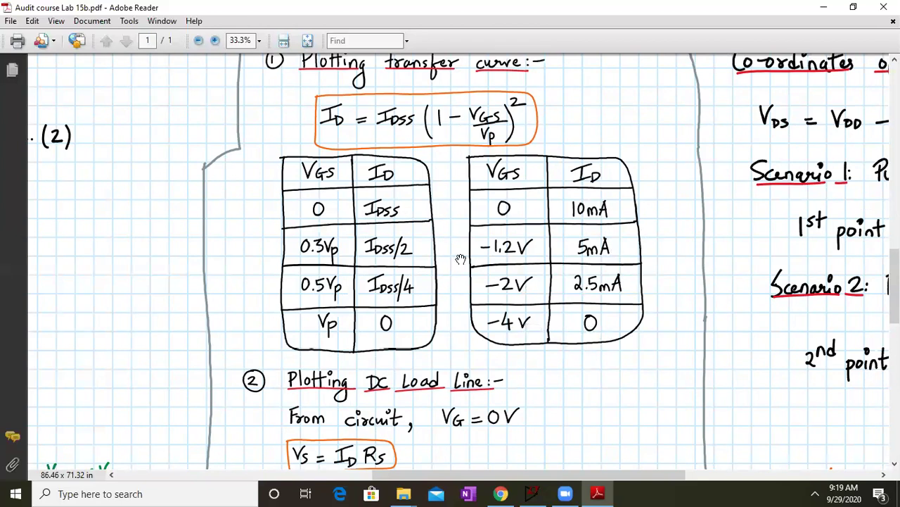
Scroll through the Case 1 and Case 2 DC load-line point workings
{"action": "scroll", "coordinate": [516, 339], "scroll_direction": "down", "scroll_amount": 5}
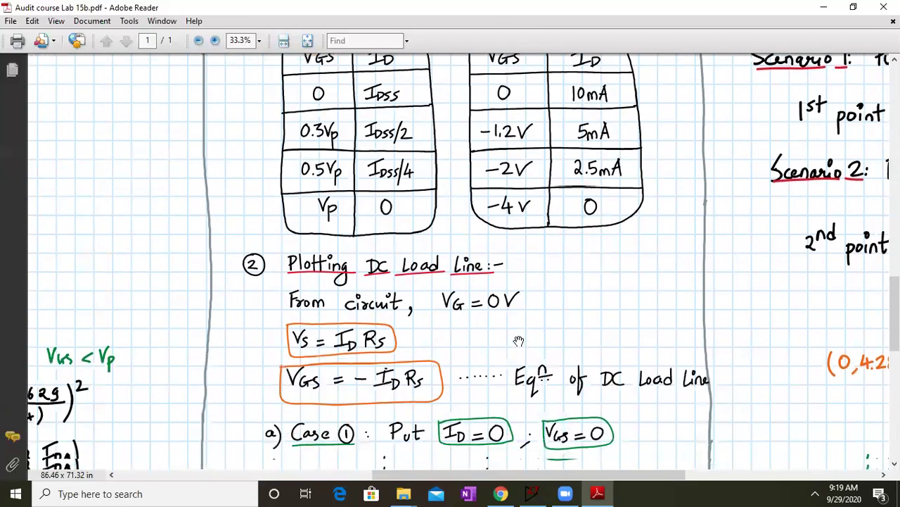
{"action": "scroll", "coordinate": [518, 340], "scroll_direction": "down", "scroll_amount": 5}
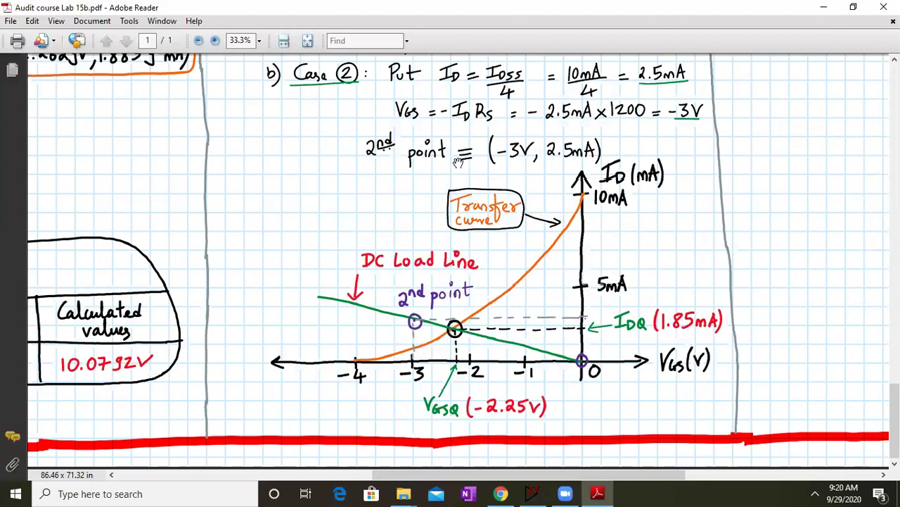
{"action": "scroll", "coordinate": [457, 163], "scroll_direction": "up", "scroll_amount": 5}
{"action": "scroll", "coordinate": [458, 163], "scroll_direction": "up", "scroll_amount": 8}
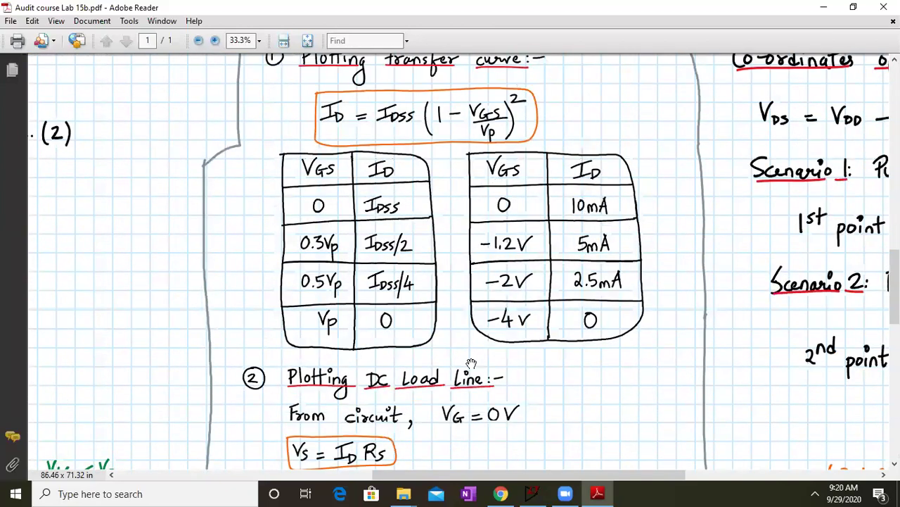
{"action": "scroll", "coordinate": [603, 355], "scroll_direction": "down", "scroll_amount": 10}
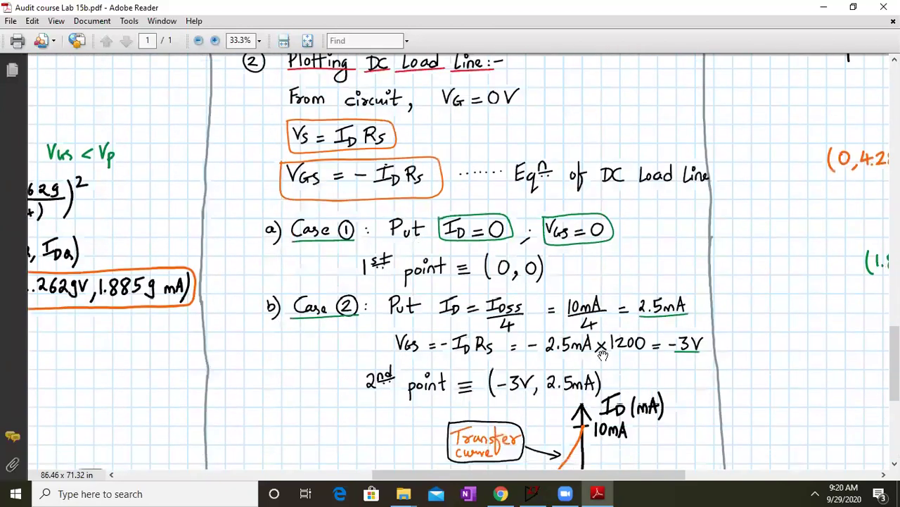
{"action": "scroll", "coordinate": [602, 356], "scroll_direction": "down", "scroll_amount": 3}
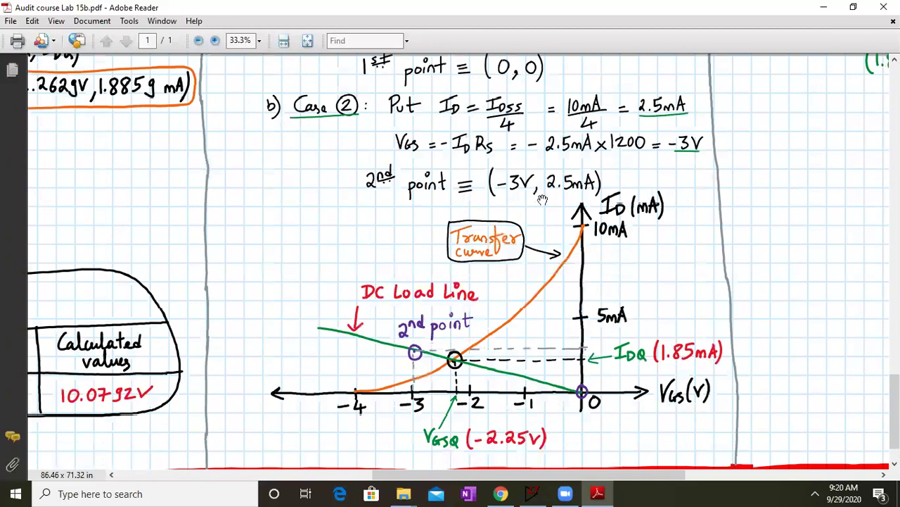
{"action": "scroll", "coordinate": [477, 181], "scroll_direction": "up", "scroll_amount": 6}
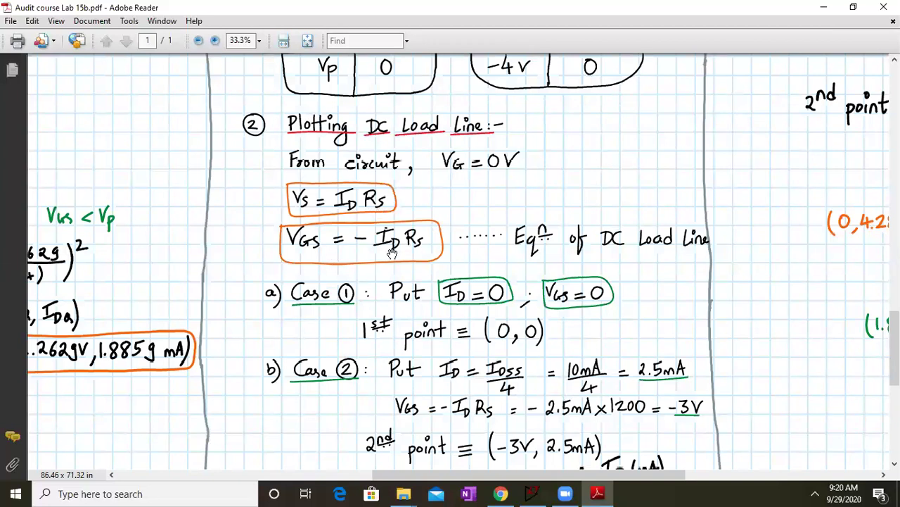
Pan to the graph where the load line meets the transfer curve at IDQ 1.85 mA, VGSQ −2.25 V
{"action": "left_click_drag", "start_coordinate": [667, 324], "coordinate": [649, 222]}
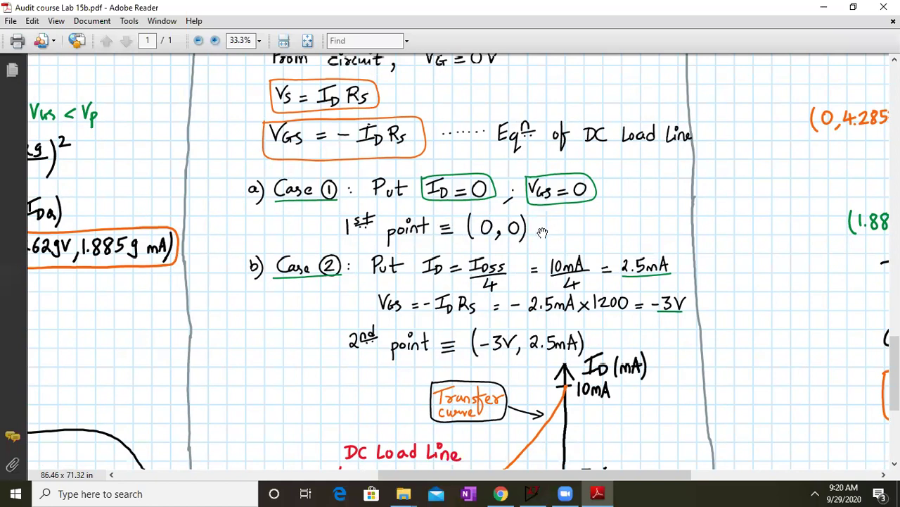
{"action": "left_click_drag", "start_coordinate": [408, 335], "coordinate": [404, 309]}
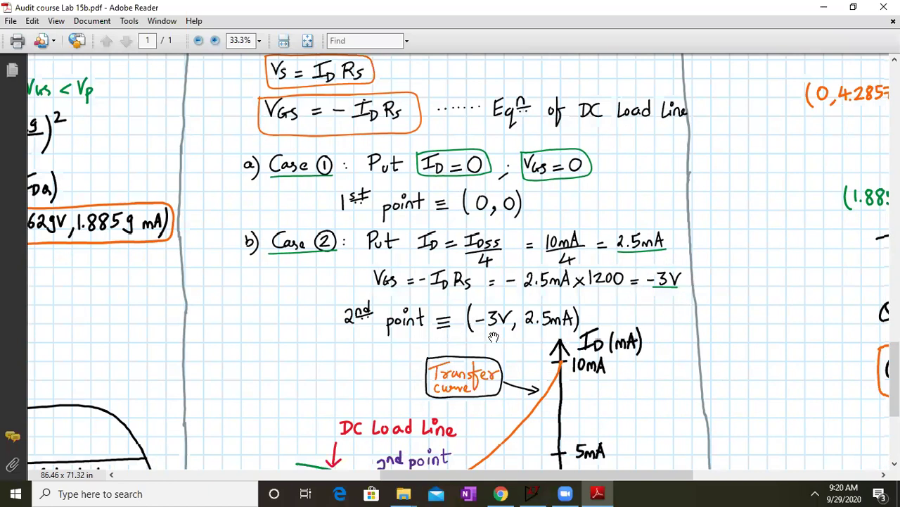
{"action": "left_click_drag", "start_coordinate": [671, 385], "coordinate": [646, 267]}
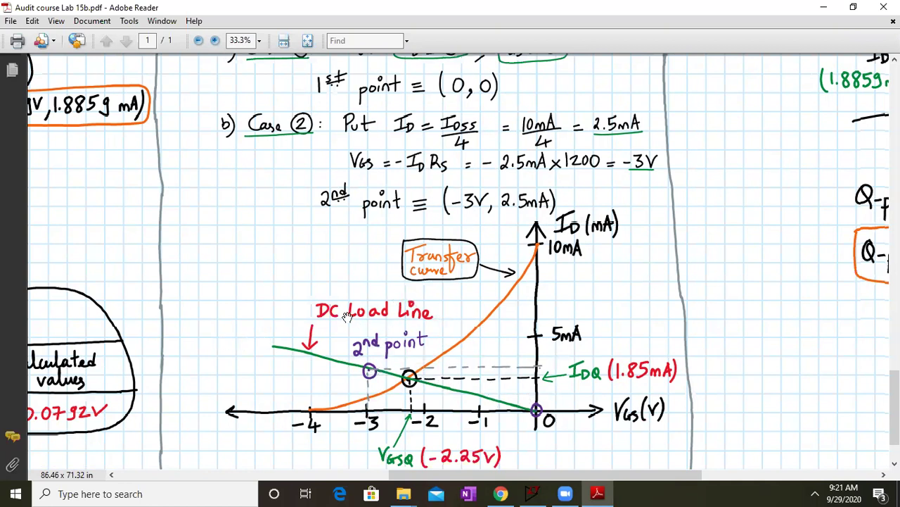
{"action": "scroll", "coordinate": [543, 352], "scroll_direction": "down", "scroll_amount": 2}
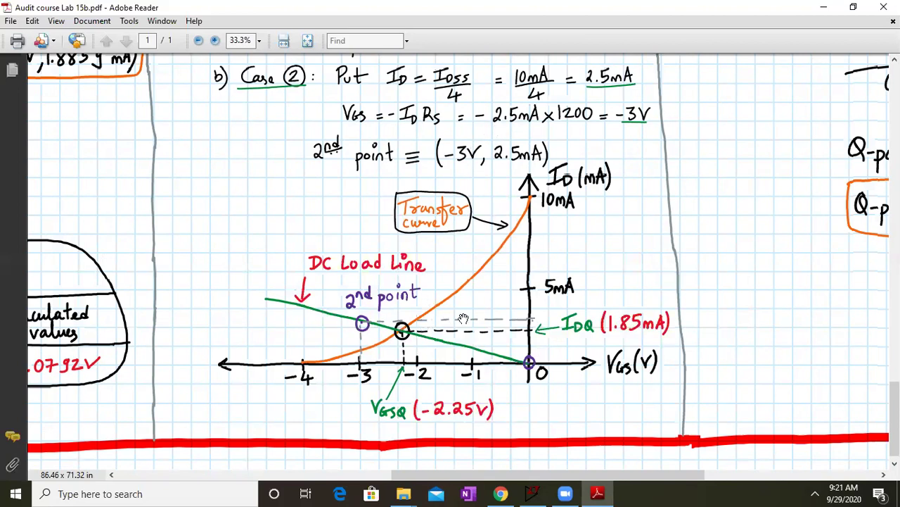
{"action": "scroll", "coordinate": [223, 183], "scroll_direction": "up", "scroll_amount": 10}
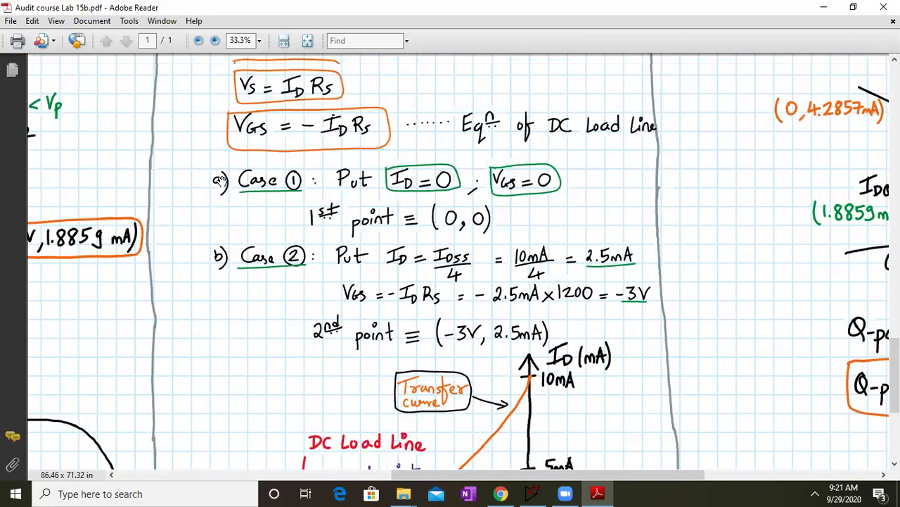
{"action": "scroll", "coordinate": [222, 182], "scroll_direction": "up", "scroll_amount": 3}
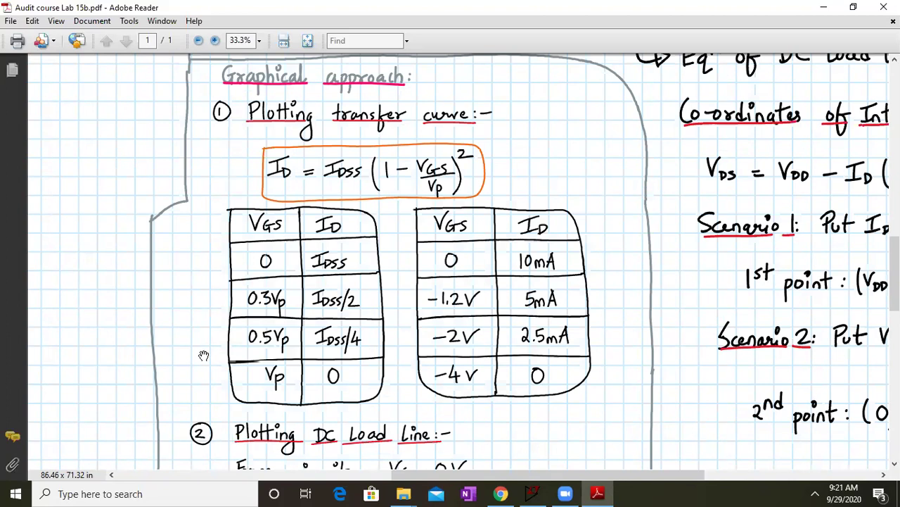
{"action": "left_click_drag", "start_coordinate": [439, 209], "coordinate": [500, 304]}
{"action": "left_click_drag", "start_coordinate": [70, 290], "coordinate": [694, 158]}
{"action": "scroll", "coordinate": [694, 158], "scroll_direction": "down", "scroll_amount": 5}
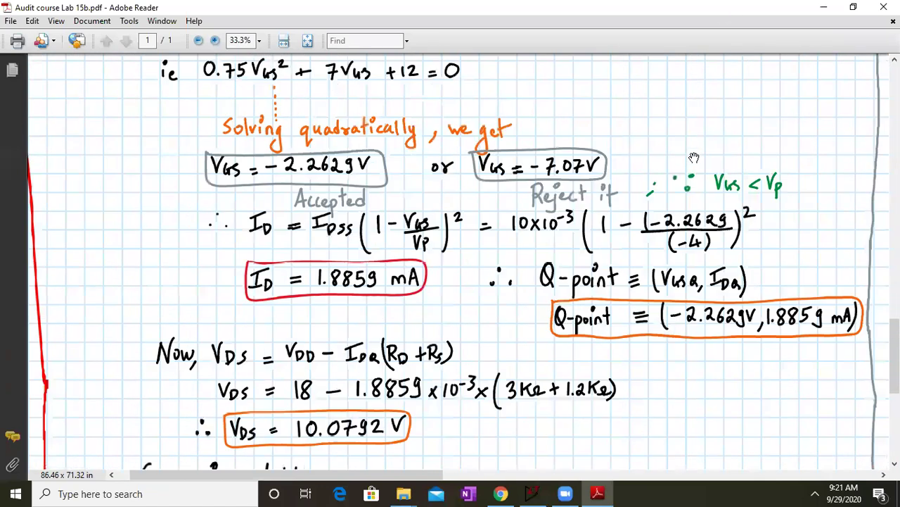
{"action": "scroll", "coordinate": [645, 348], "scroll_direction": "down", "scroll_amount": 5}
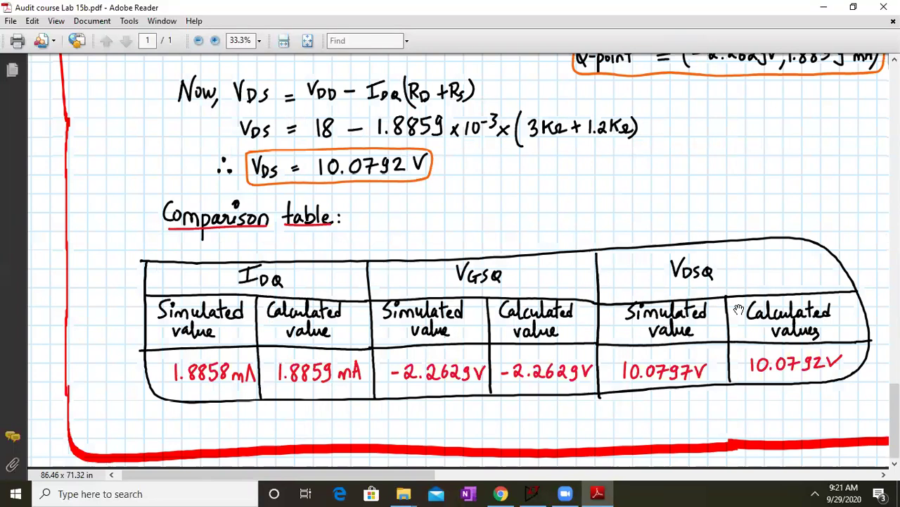
{"action": "left_click_drag", "start_coordinate": [864, 133], "coordinate": [436, 234]}
{"action": "scroll", "coordinate": [436, 234], "scroll_direction": "down", "scroll_amount": 3}
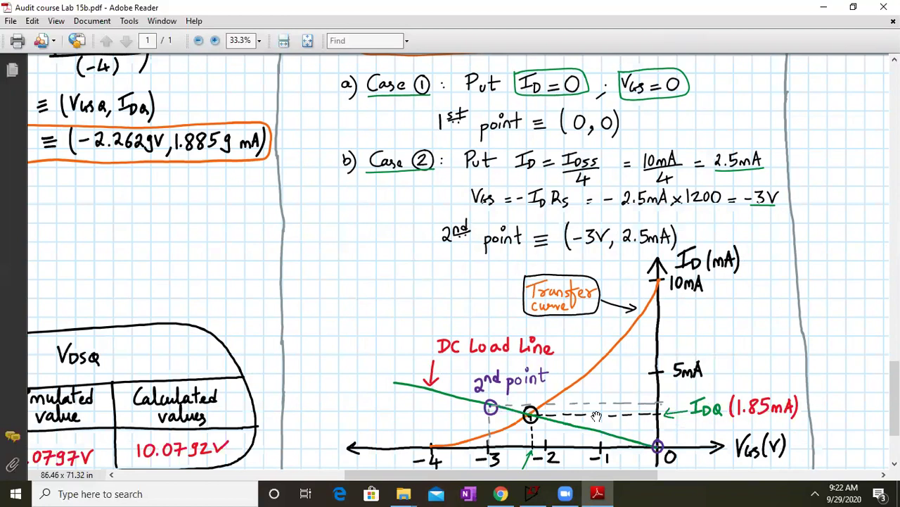
{"action": "scroll", "coordinate": [420, 287], "scroll_direction": "down", "scroll_amount": 2}
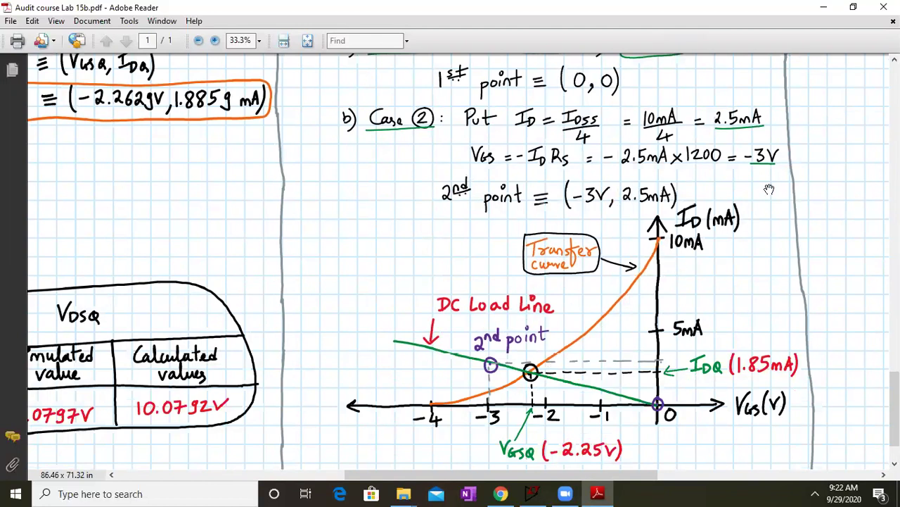
{"action": "left_click_drag", "start_coordinate": [774, 187], "coordinate": [542, 386]}
Scroll back up to the Q-point sketch on the output characteristics
{"action": "scroll", "coordinate": [497, 85], "scroll_direction": "up", "scroll_amount": 5}
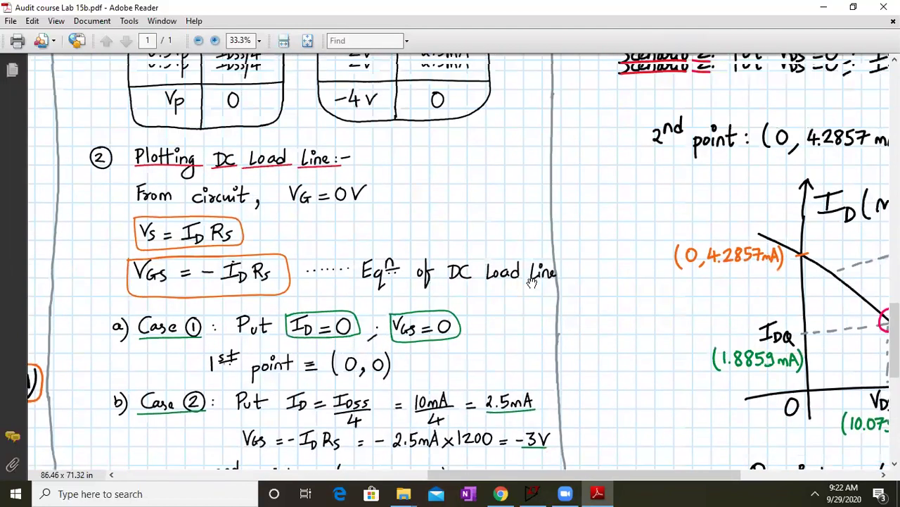
{"action": "scroll", "coordinate": [538, 358], "scroll_direction": "up", "scroll_amount": 4}
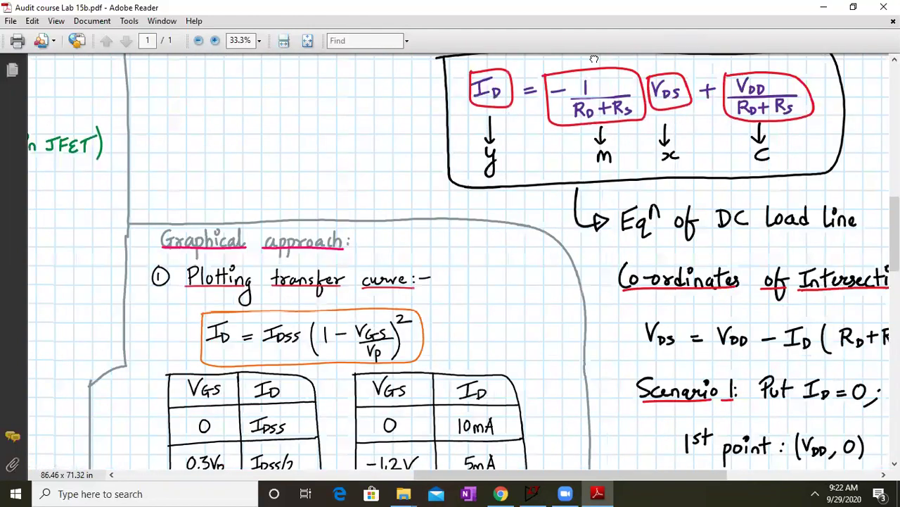
{"action": "scroll", "coordinate": [536, 352], "scroll_direction": "up", "scroll_amount": 5}
{"action": "scroll", "coordinate": [536, 240], "scroll_direction": "up", "scroll_amount": 2}
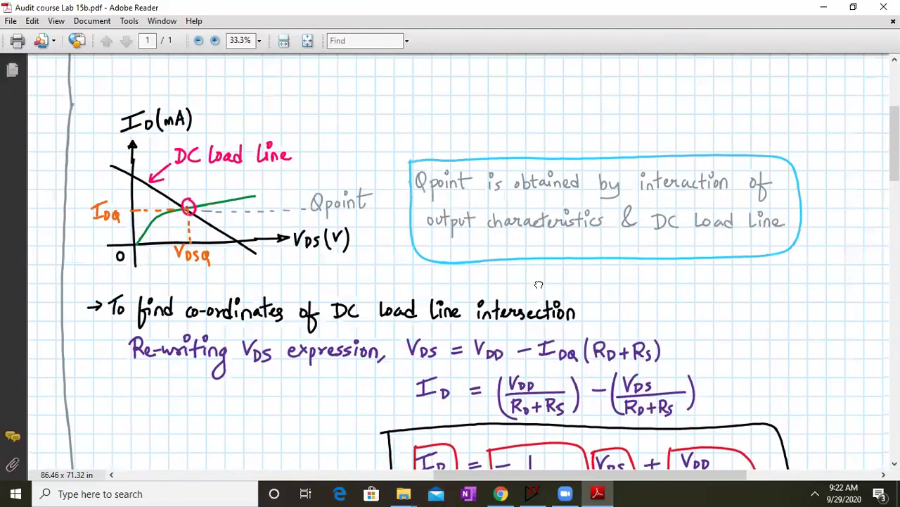
{"action": "scroll", "coordinate": [87, 129], "scroll_direction": "right", "scroll_amount": 1}
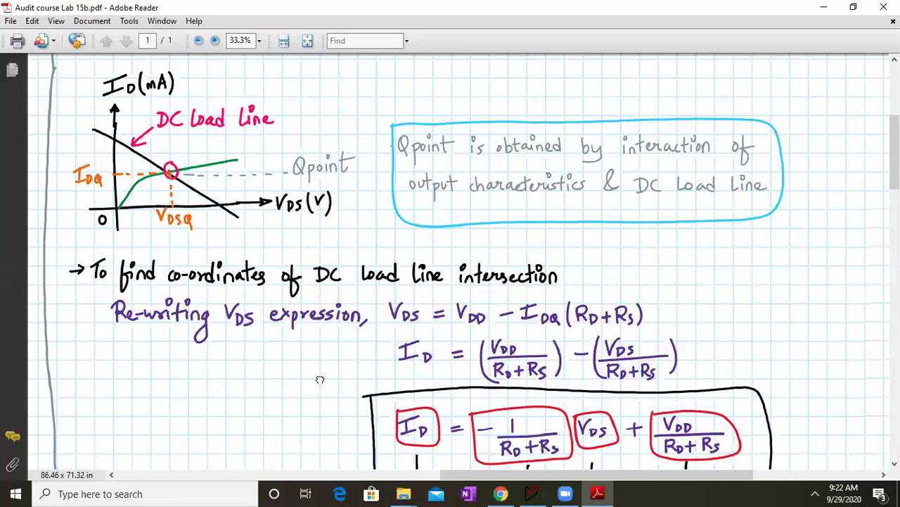
{"action": "scroll", "coordinate": [318, 376], "scroll_direction": "down", "scroll_amount": 8}
{"action": "scroll", "coordinate": [318, 377], "scroll_direction": "left", "scroll_amount": 10}
{"action": "scroll", "coordinate": [459, 332], "scroll_direction": "down", "scroll_amount": 7}
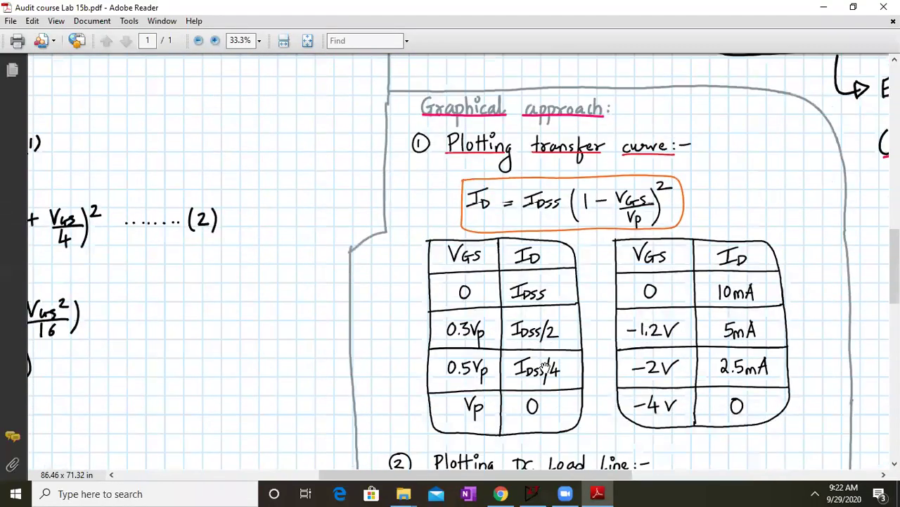
{"action": "scroll", "coordinate": [604, 234], "scroll_direction": "down", "scroll_amount": 9}
{"action": "scroll", "coordinate": [604, 234], "scroll_direction": "right", "scroll_amount": 3}
{"action": "scroll", "coordinate": [604, 234], "scroll_direction": "down", "scroll_amount": 7}
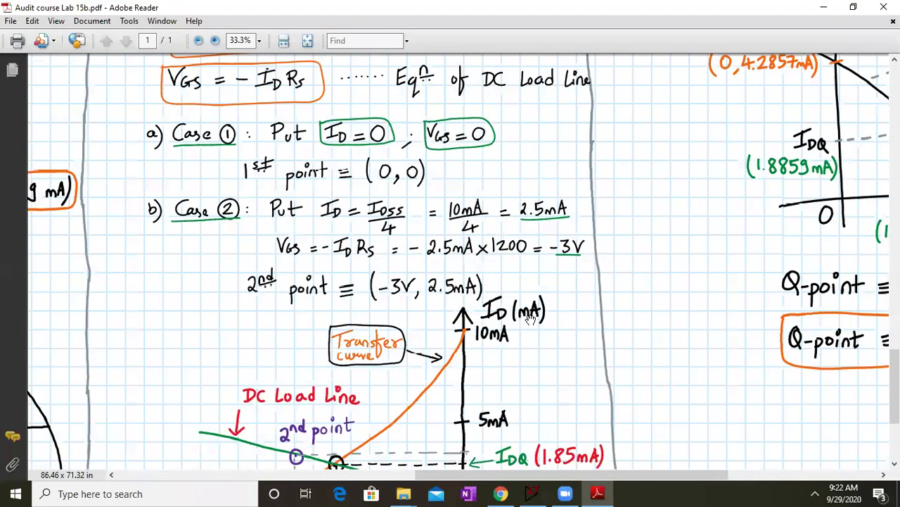
{"action": "scroll", "coordinate": [470, 271], "scroll_direction": "right", "scroll_amount": 3}
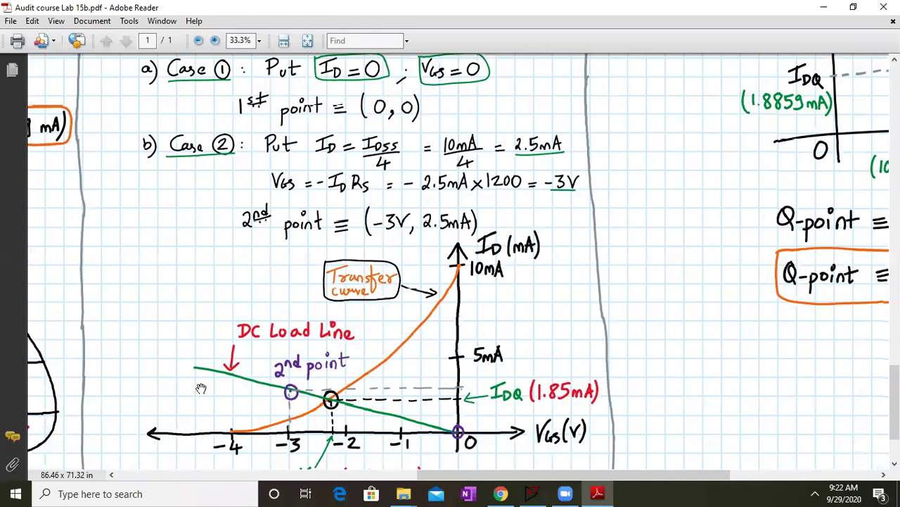
{"action": "scroll", "coordinate": [585, 257], "scroll_direction": "up", "scroll_amount": 7}
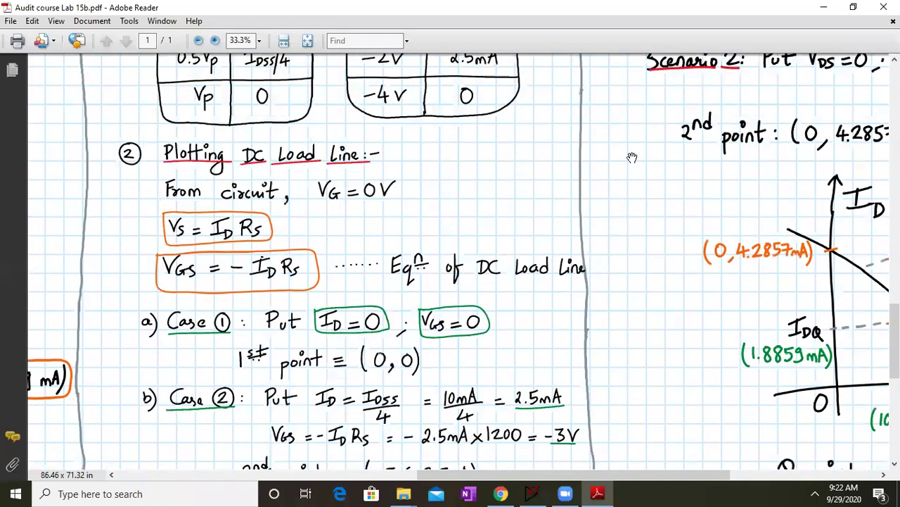
{"action": "scroll", "coordinate": [633, 165], "scroll_direction": "up", "scroll_amount": 8}
{"action": "scroll", "coordinate": [634, 169], "scroll_direction": "right", "scroll_amount": 5}
{"action": "scroll", "coordinate": [681, 122], "scroll_direction": "up", "scroll_amount": 8}
{"action": "scroll", "coordinate": [681, 121], "scroll_direction": "left", "scroll_amount": 4}
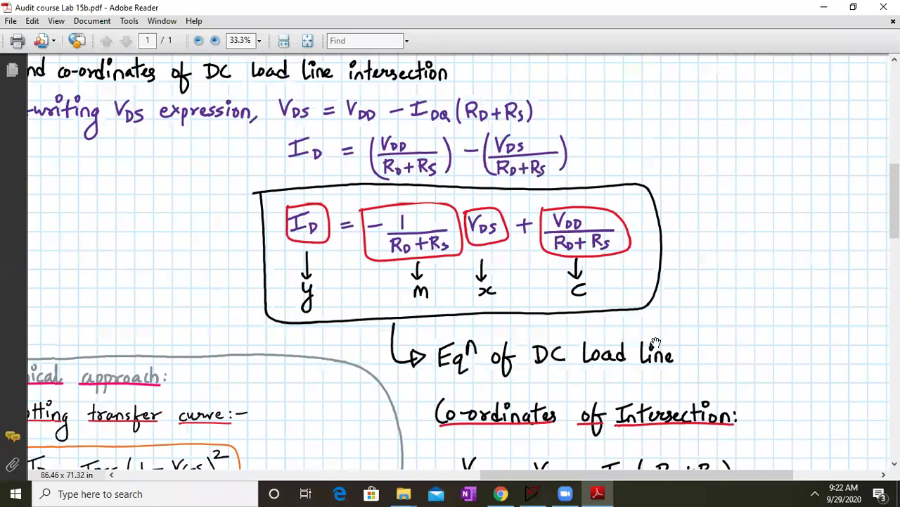
{"action": "scroll", "coordinate": [572, 392], "scroll_direction": "up", "scroll_amount": 7}
{"action": "scroll", "coordinate": [572, 392], "scroll_direction": "left", "scroll_amount": 4}
Pan to the load-line equation ID = −VDS/(RD+RS) + VDD/(RD+RS) and intersection co-ordinates working
{"action": "left_click_drag", "start_coordinate": [571, 392], "coordinate": [548, 329]}
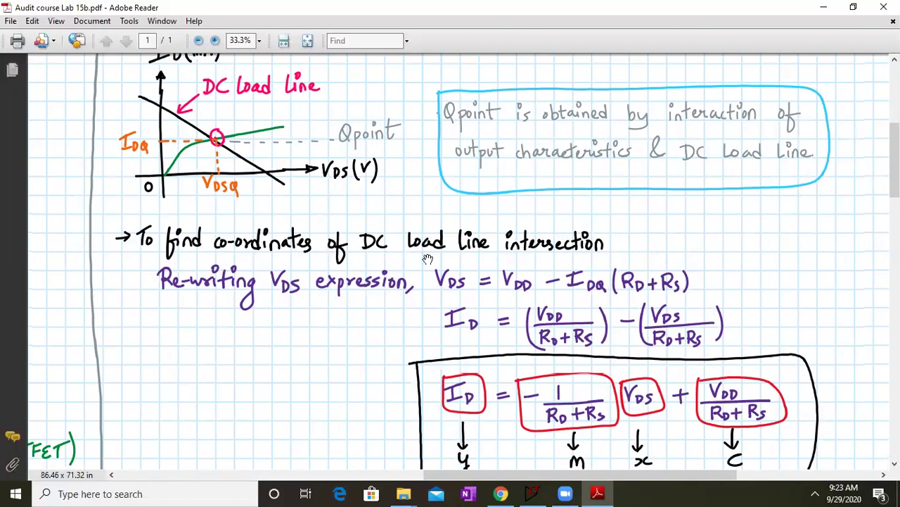
{"action": "left_click_drag", "start_coordinate": [312, 338], "coordinate": [299, 274]}
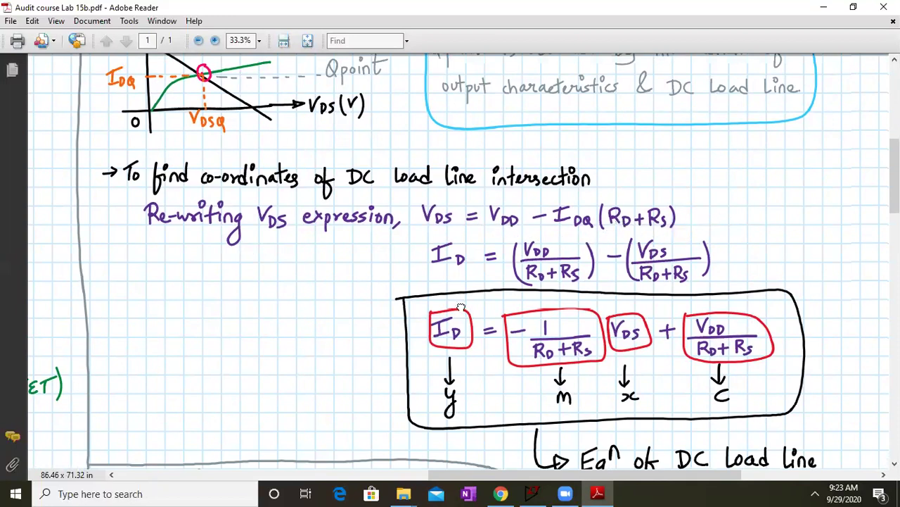
{"action": "left_click_drag", "start_coordinate": [460, 303], "coordinate": [457, 271]}
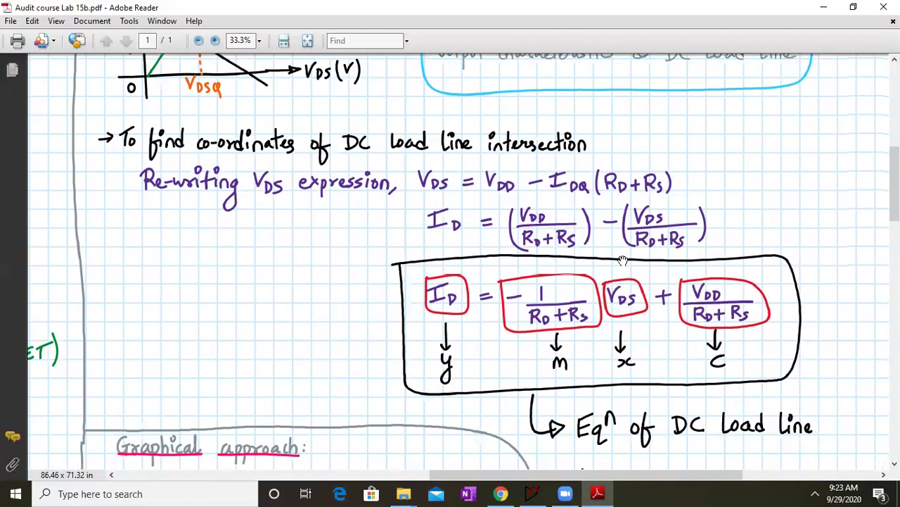
{"action": "left_click_drag", "start_coordinate": [673, 326], "coordinate": [665, 286]}
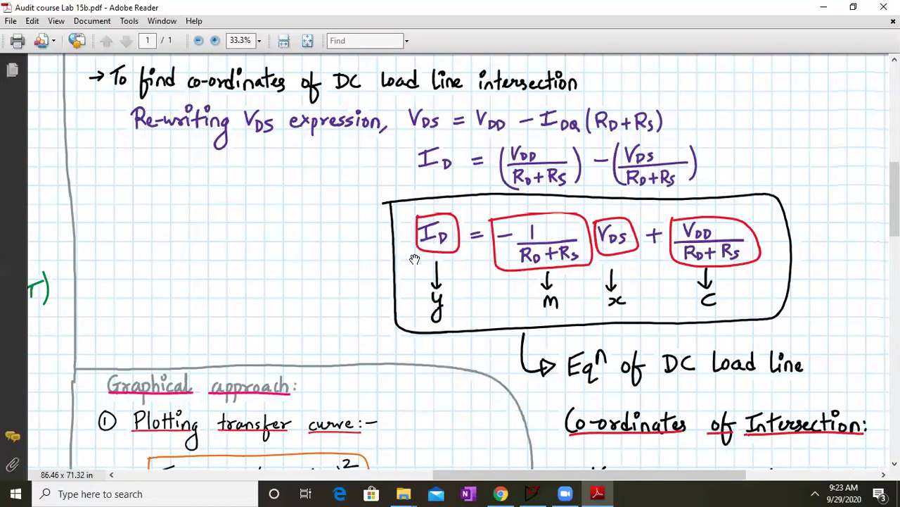
{"action": "left_click_drag", "start_coordinate": [579, 323], "coordinate": [565, 260]}
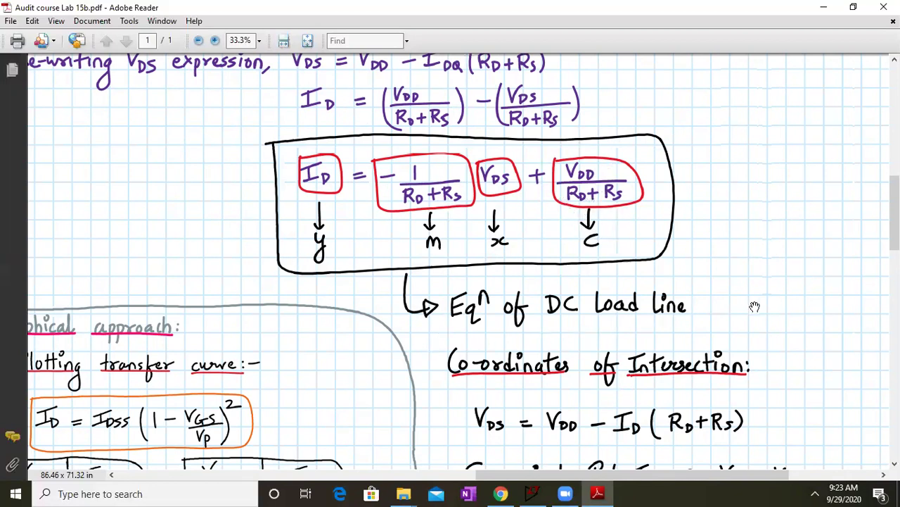
{"action": "scroll", "coordinate": [278, 94], "scroll_direction": "up", "scroll_amount": 8}
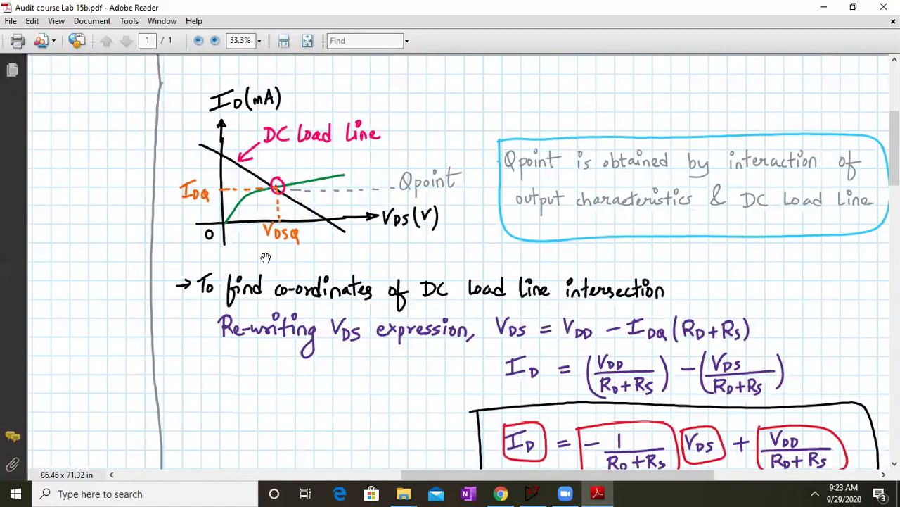